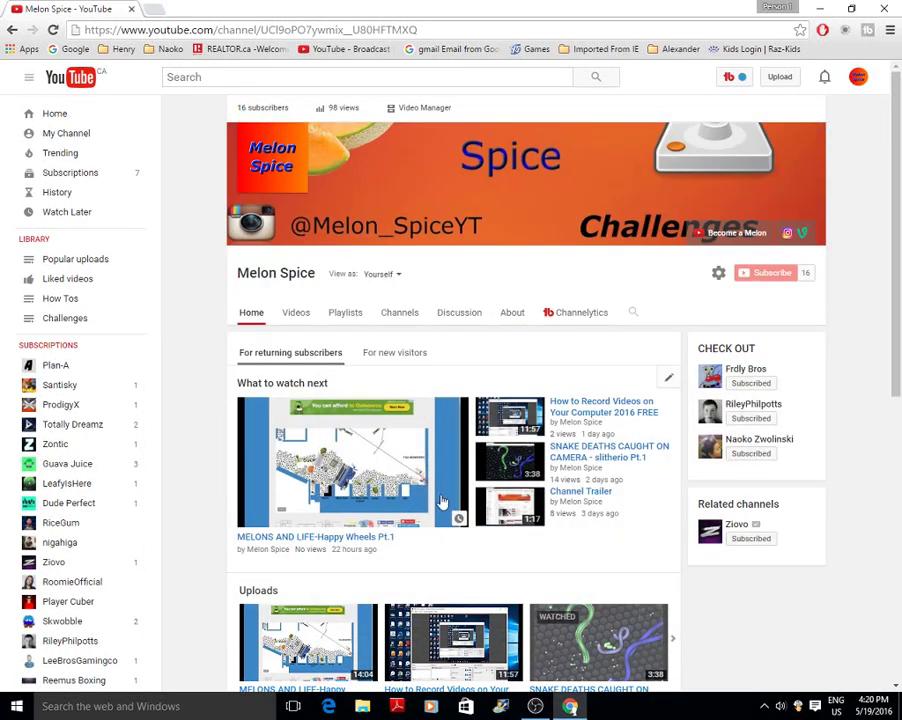
{"action": "scroll", "coordinate": [442, 500], "scroll_direction": "down", "scroll_amount": 6}
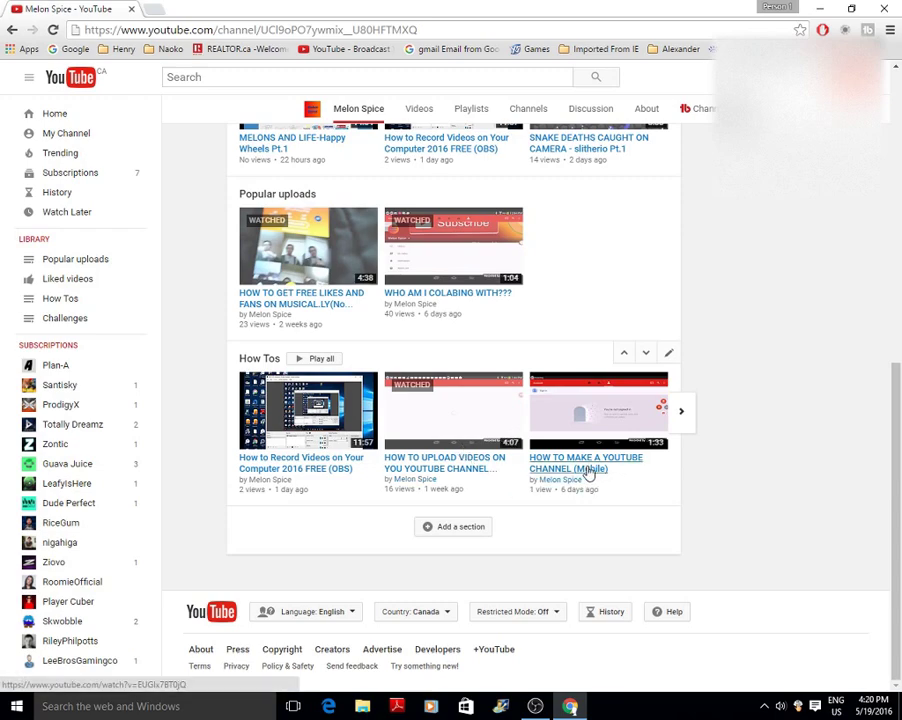
{"action": "scroll", "coordinate": [513, 320], "scroll_direction": "up", "scroll_amount": 6}
{"action": "scroll", "coordinate": [510, 320], "scroll_direction": "up", "scroll_amount": 2}
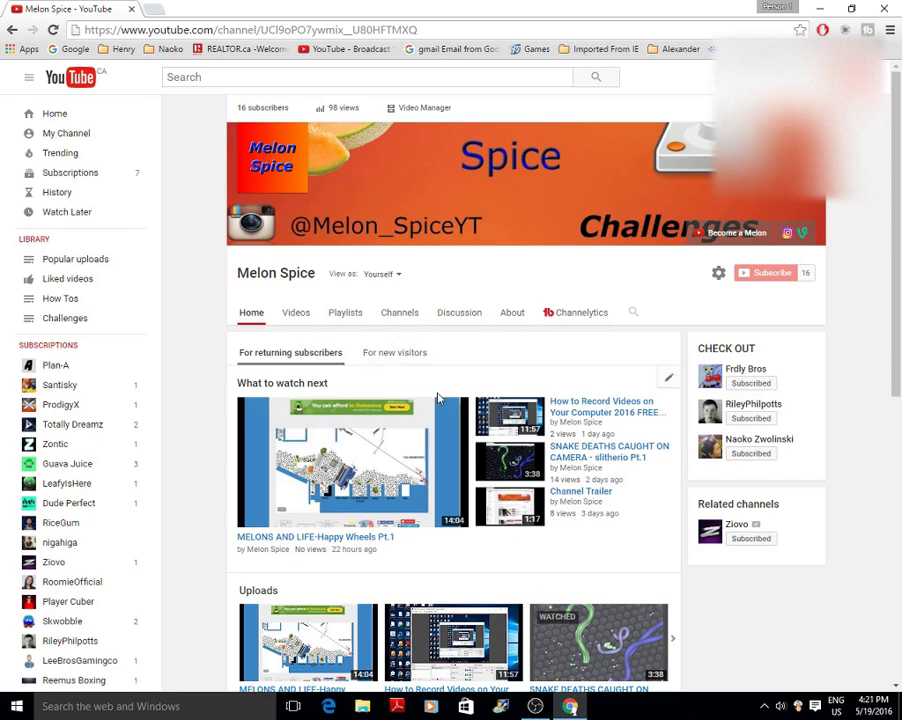
{"action": "scroll", "coordinate": [450, 450], "scroll_direction": "down", "scroll_amount": 1}
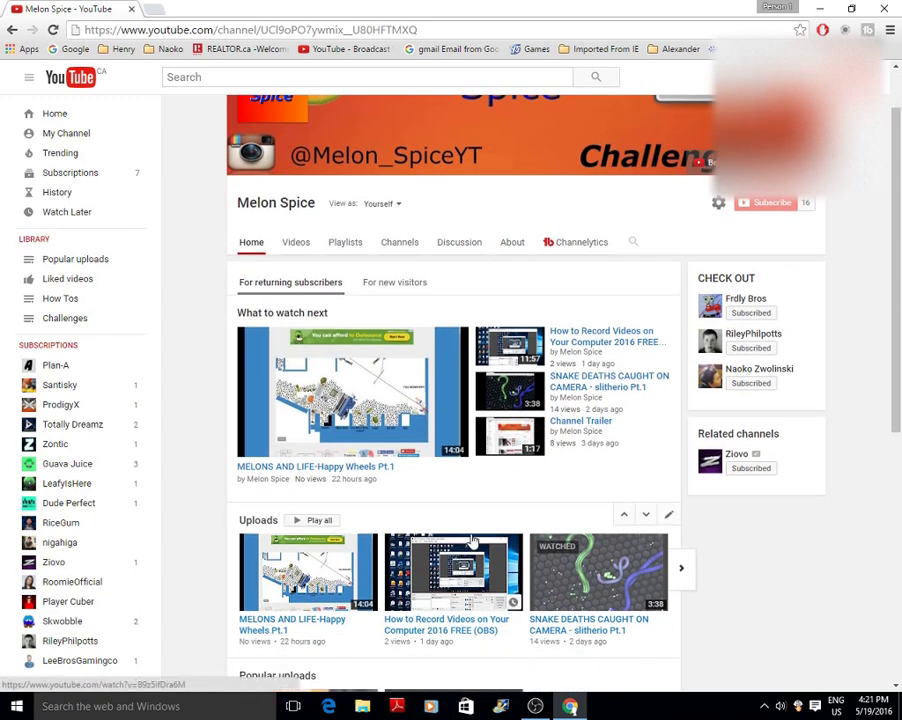
{"action": "scroll", "coordinate": [517, 513], "scroll_direction": "up", "scroll_amount": 1}
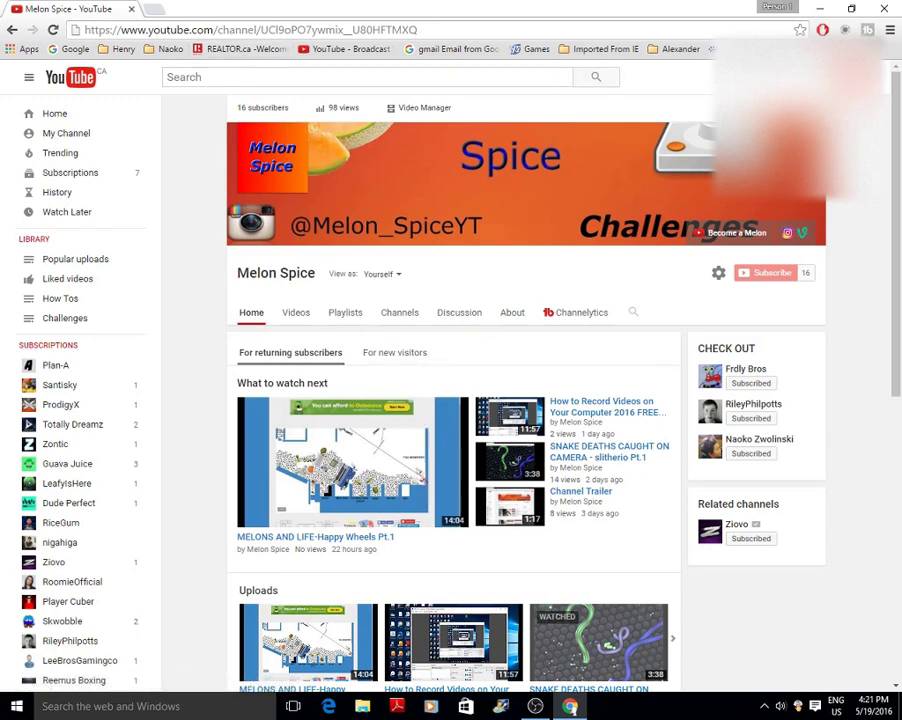
Sign out of YouTube and sign back in with the Melon Spice account
{"action": "left_click", "coordinate": [868, 77]}
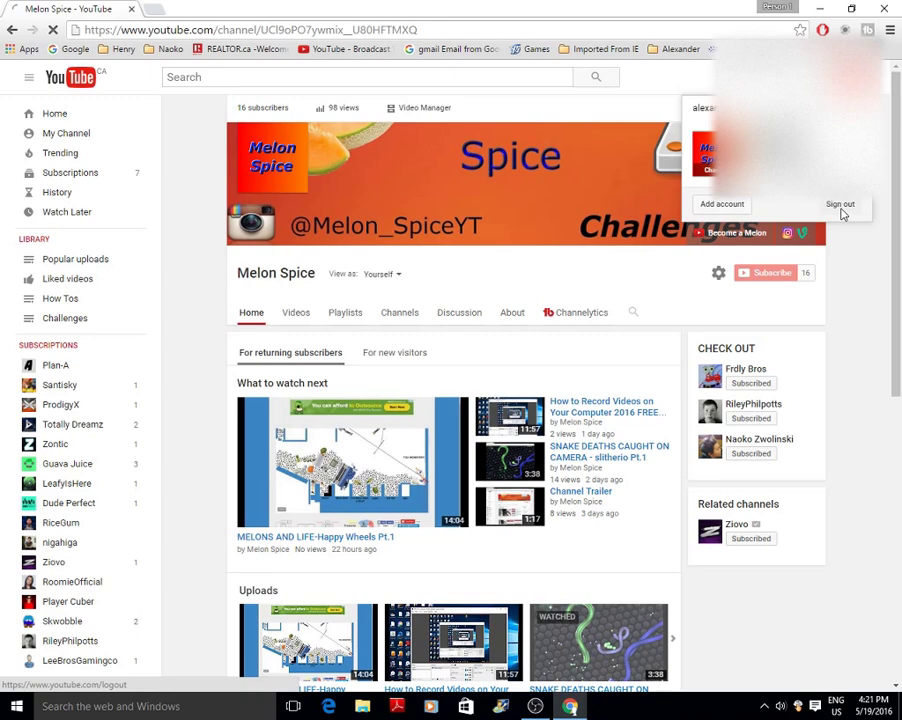
{"action": "left_click", "coordinate": [840, 206]}
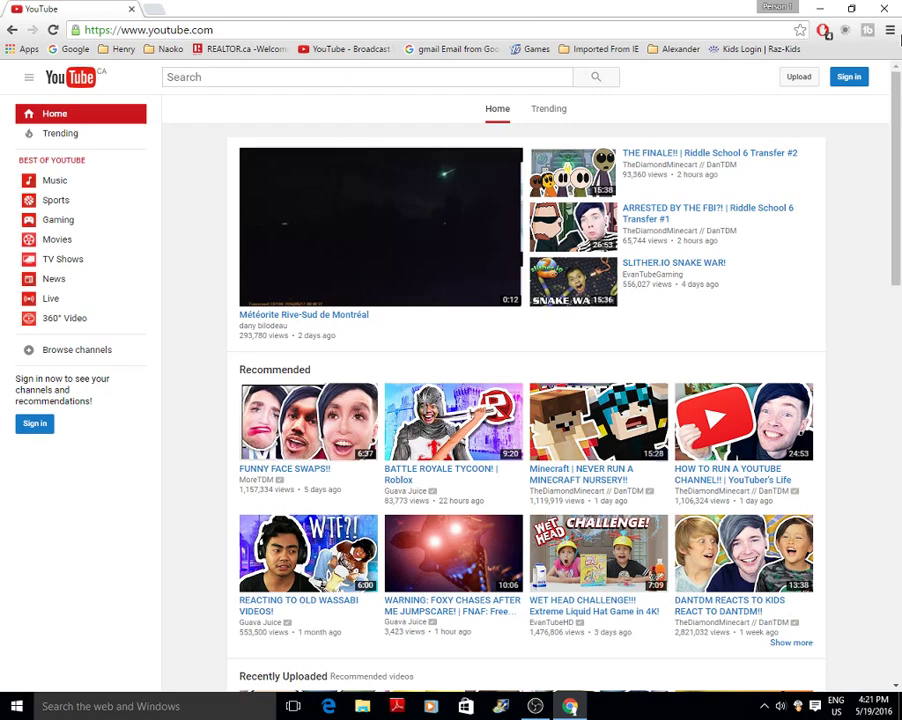
{"action": "left_click", "coordinate": [849, 78]}
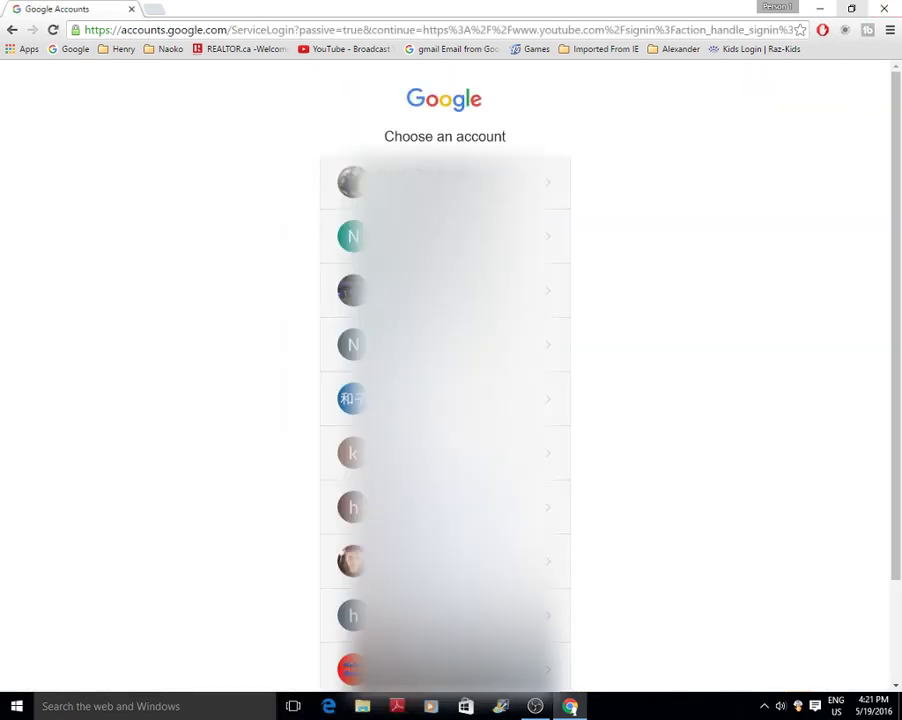
{"action": "left_click", "coordinate": [445, 668]}
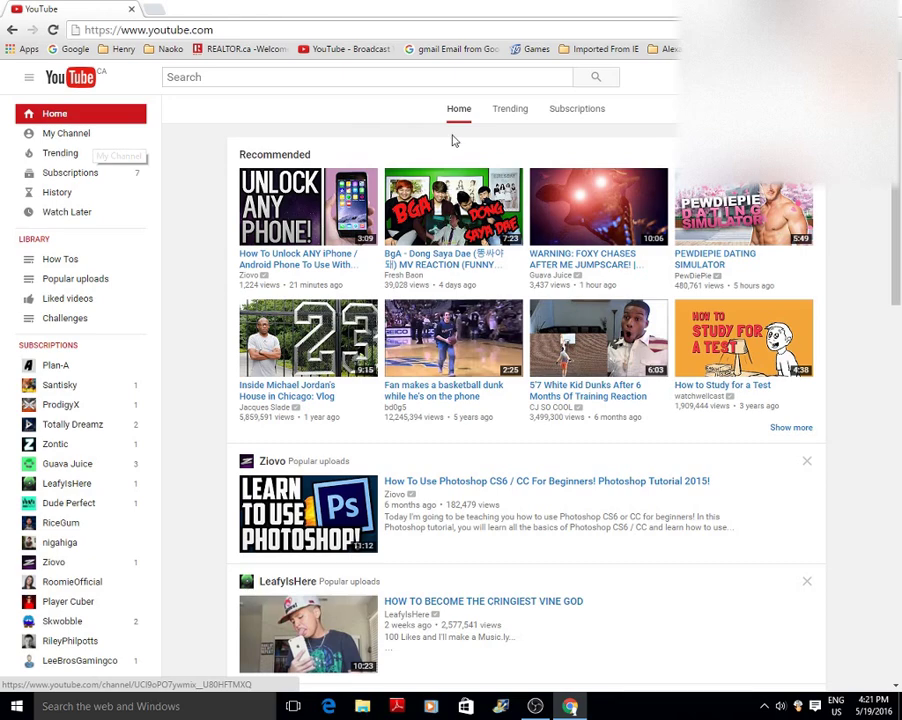
Sign out again and open the sign-in form for another account, returning to the YouTube home page without signing in
{"action": "left_click", "coordinate": [866, 77]}
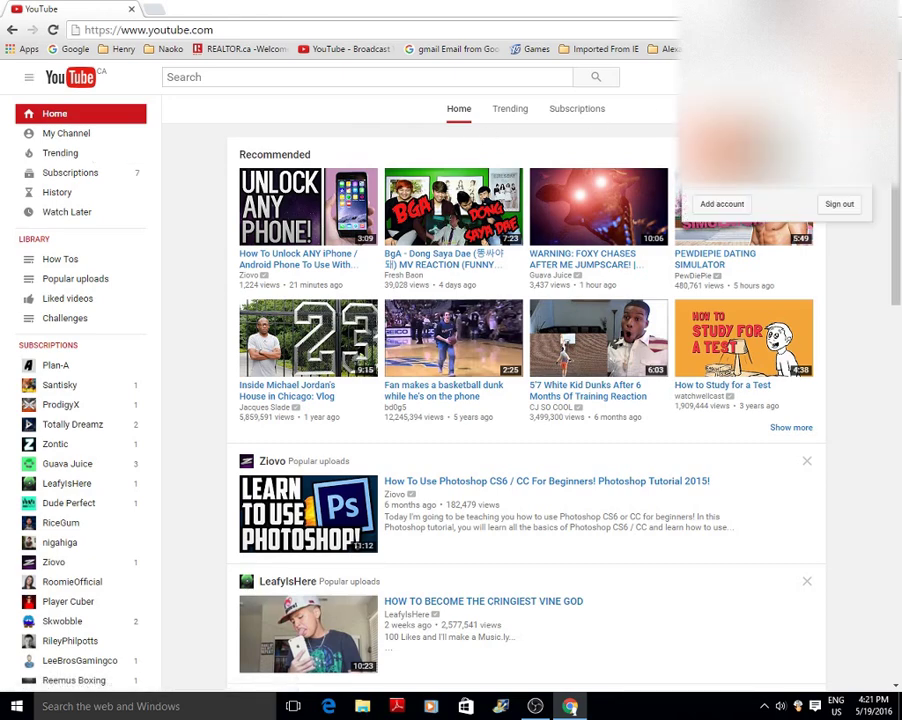
{"action": "left_click", "coordinate": [843, 205]}
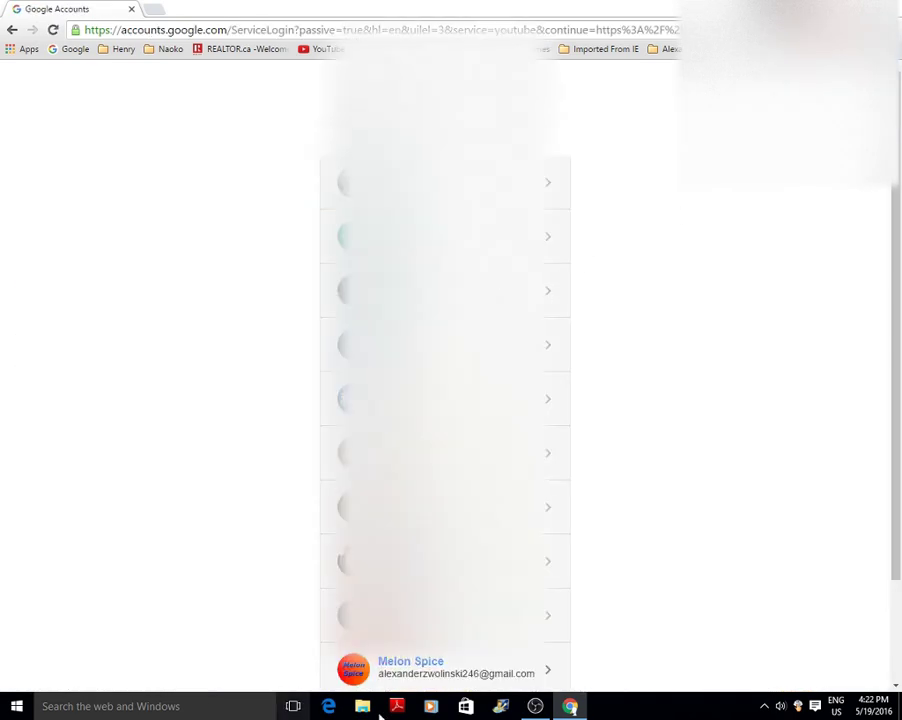
{"action": "scroll", "coordinate": [596, 539], "scroll_direction": "down", "scroll_amount": 2}
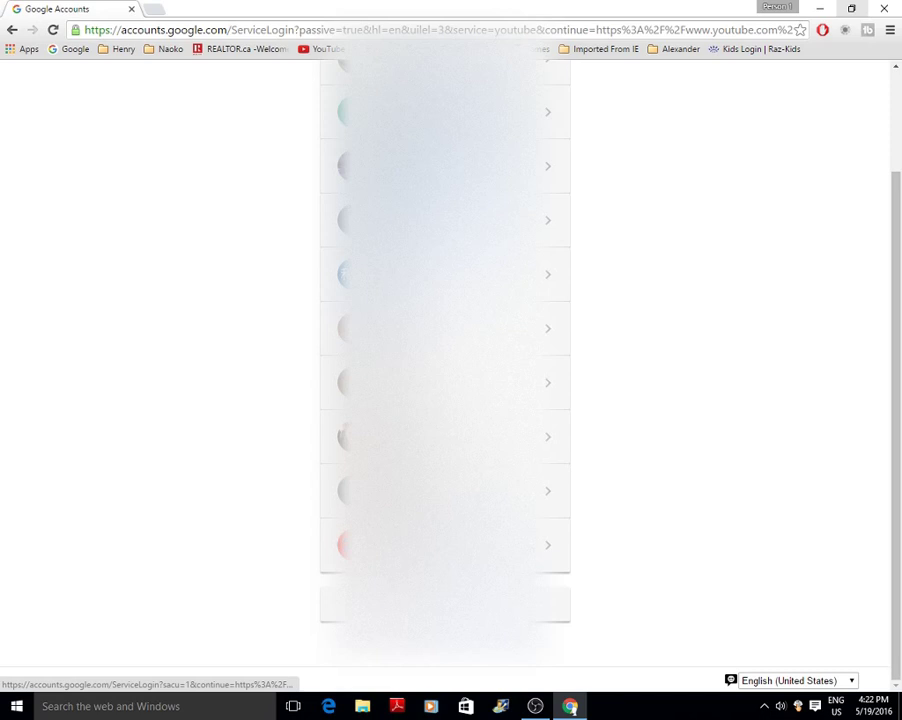
{"action": "left_click", "coordinate": [445, 604]}
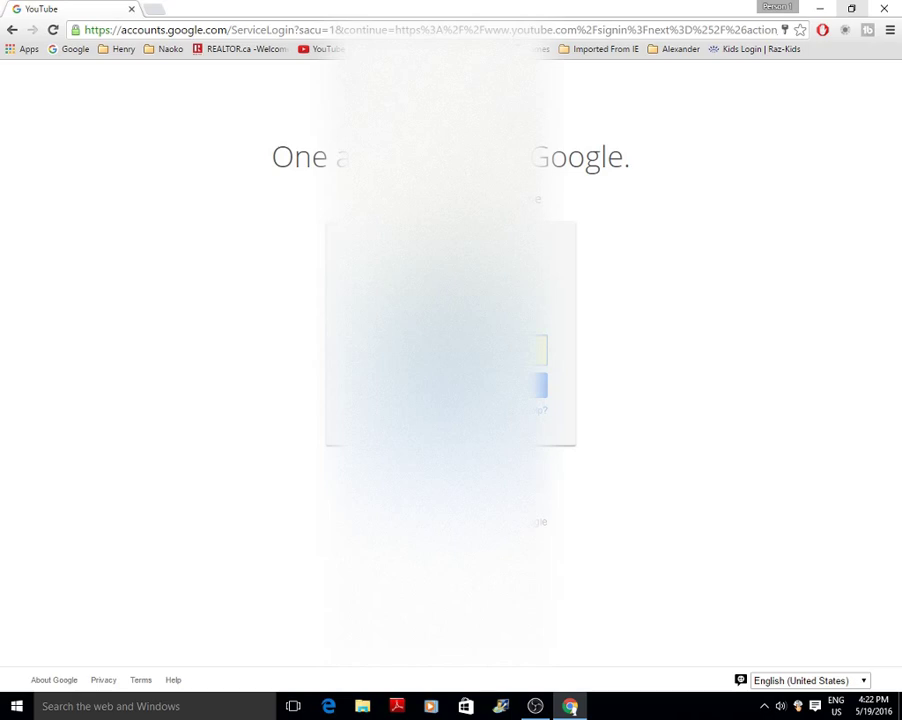
{"action": "left_click", "coordinate": [10, 29]}
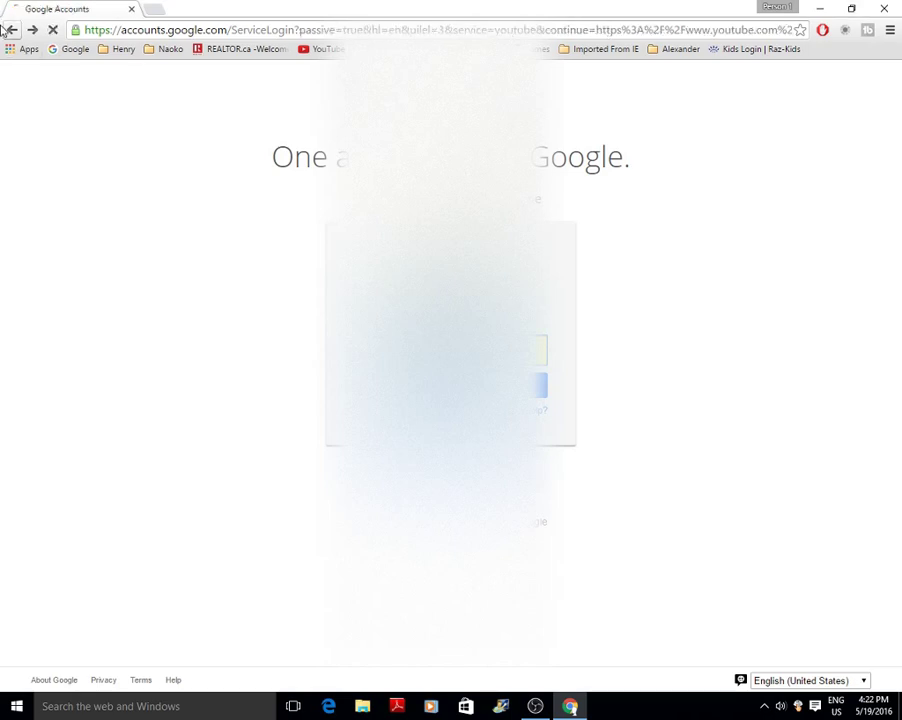
{"action": "left_click", "coordinate": [8, 29]}
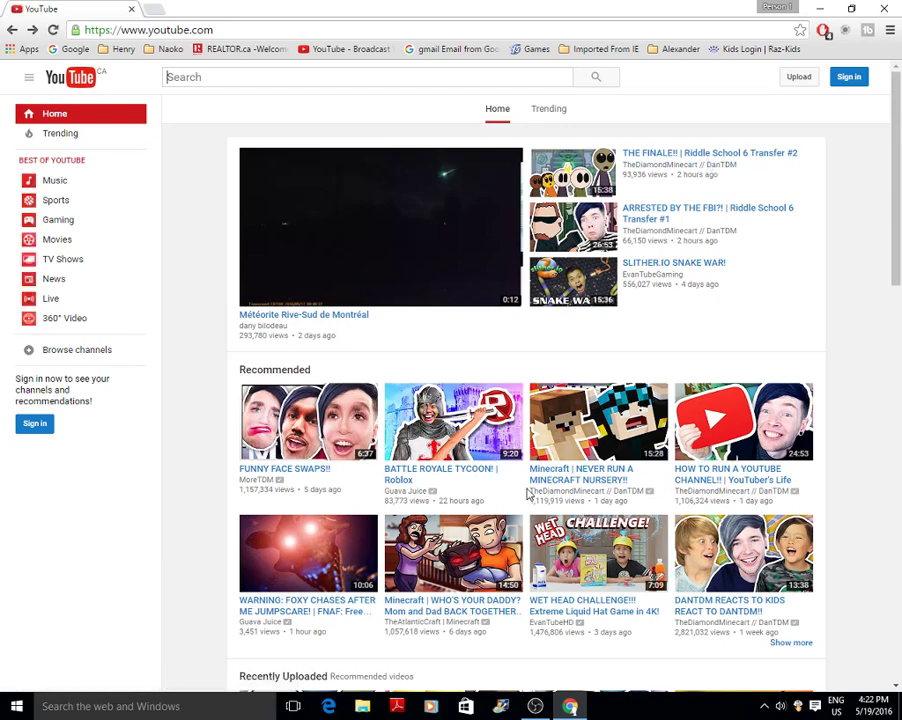
Sign in with the Melon Spice account and open its channel page
{"action": "scroll", "coordinate": [531, 497], "scroll_direction": "down", "scroll_amount": 3}
{"action": "scroll", "coordinate": [528, 497], "scroll_direction": "down", "scroll_amount": 1}
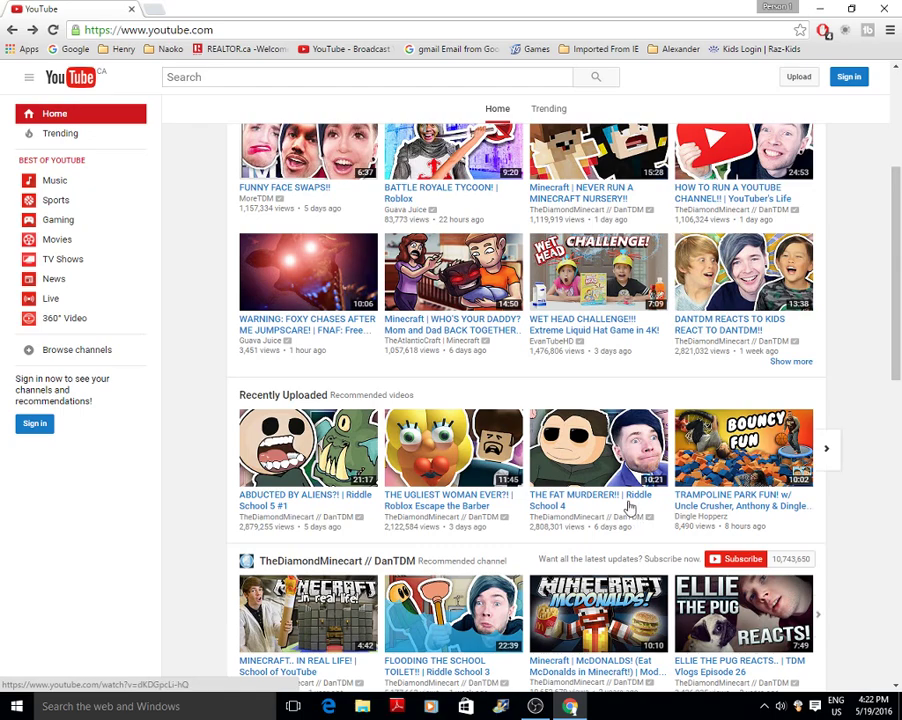
{"action": "scroll", "coordinate": [609, 528], "scroll_direction": "up", "scroll_amount": 4}
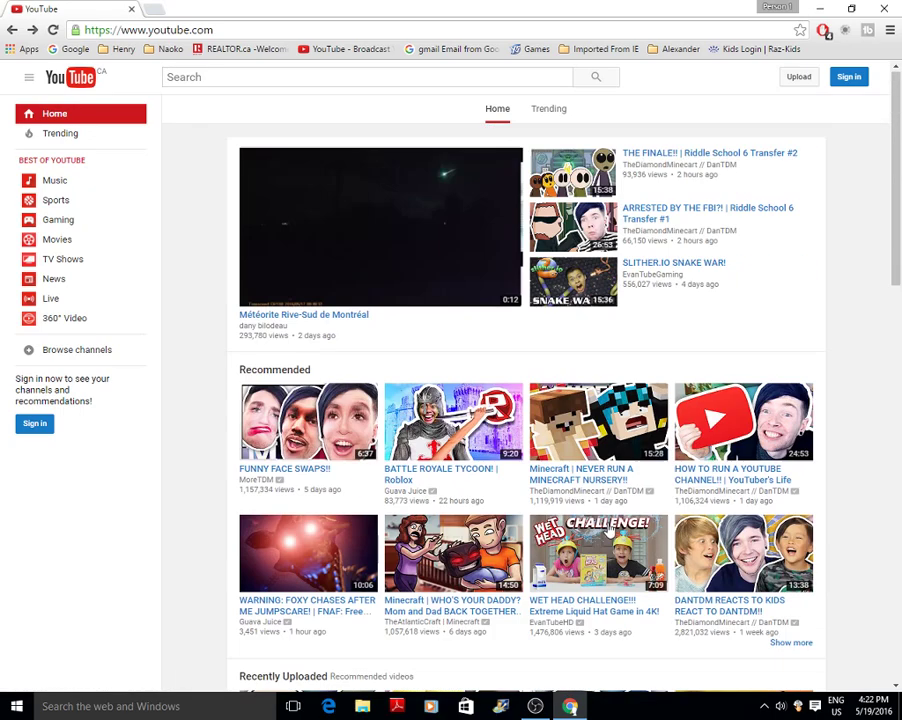
{"action": "left_click", "coordinate": [848, 76]}
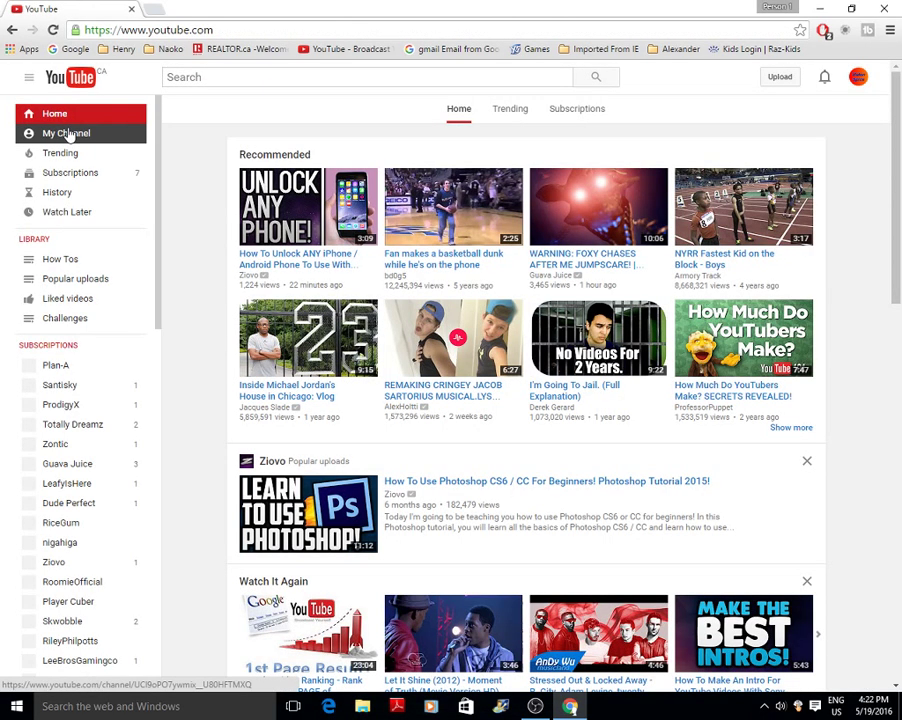
{"action": "left_click", "coordinate": [66, 134]}
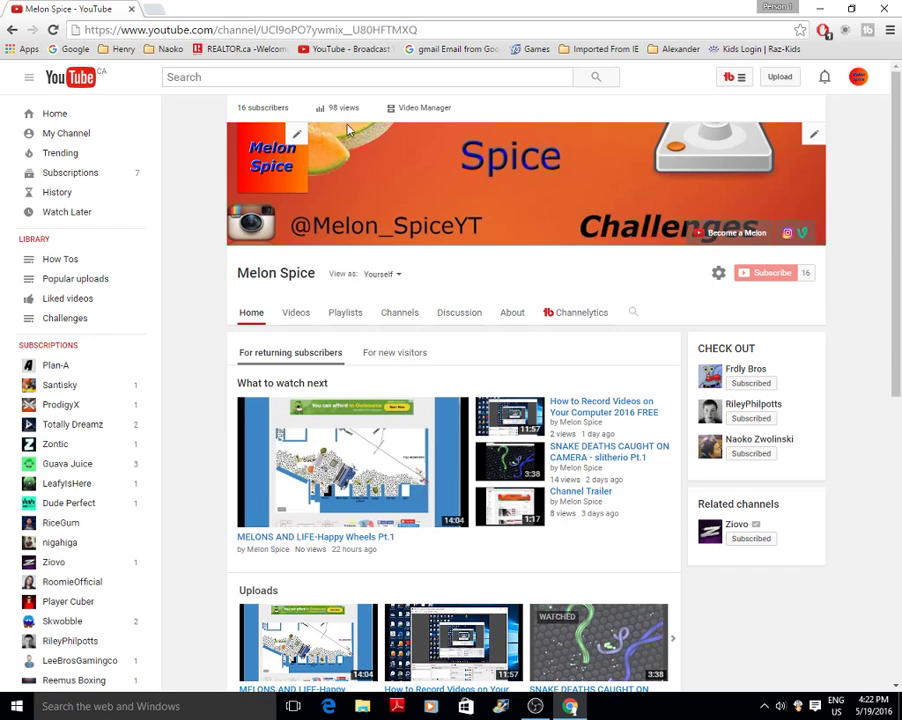
Look through the channel's About, Videos and Playlists sections and its home page
{"action": "left_click", "coordinate": [512, 313]}
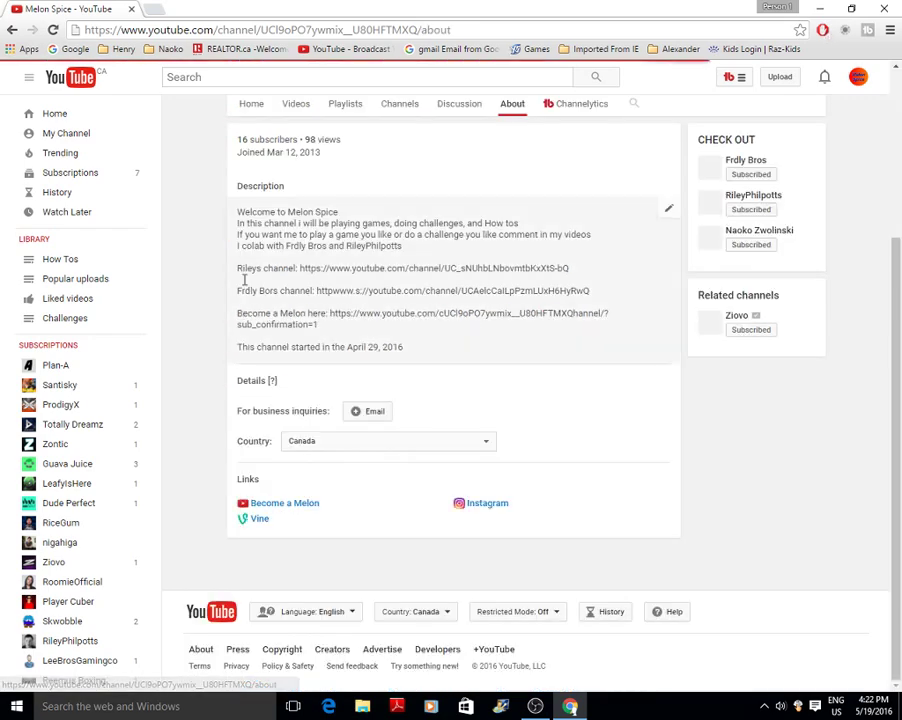
{"action": "left_click", "coordinate": [252, 104]}
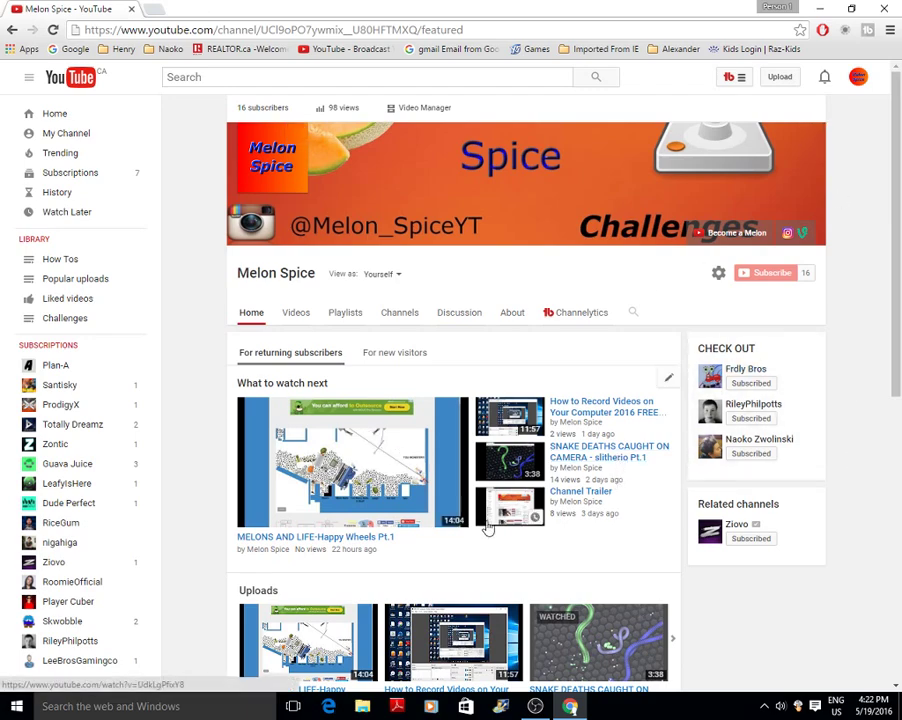
{"action": "scroll", "coordinate": [480, 530], "scroll_direction": "down", "scroll_amount": 6}
{"action": "scroll", "coordinate": [455, 500], "scroll_direction": "up", "scroll_amount": 6}
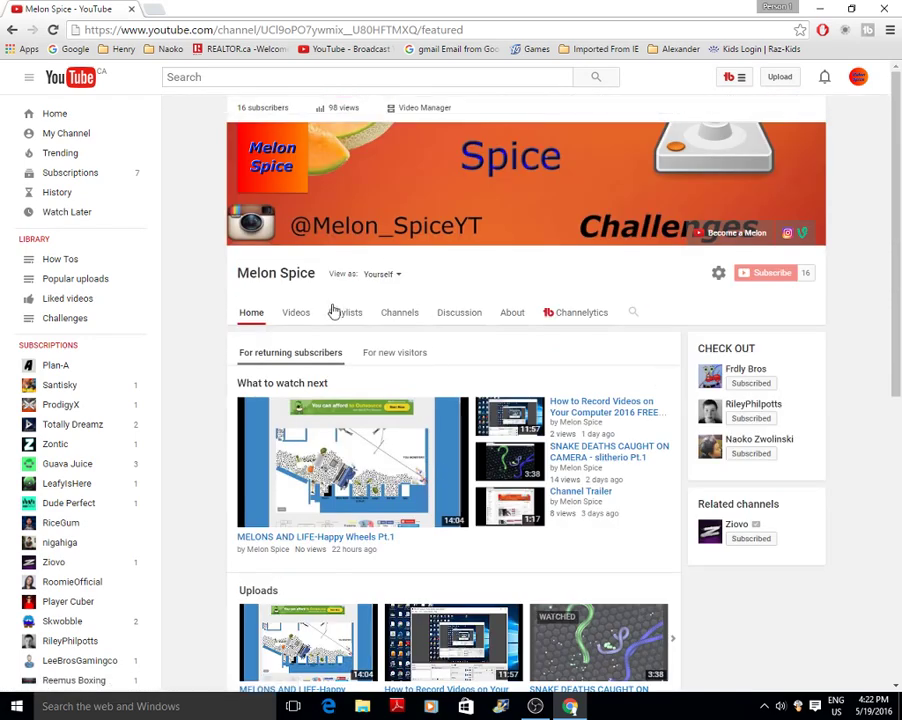
{"action": "left_click", "coordinate": [296, 313]}
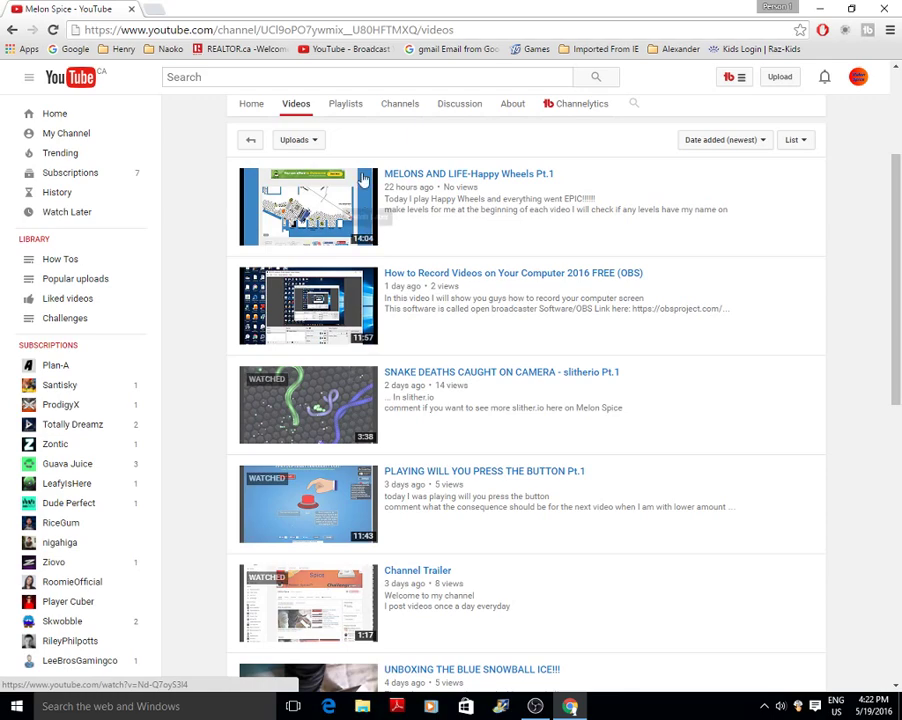
{"action": "left_click", "coordinate": [344, 106]}
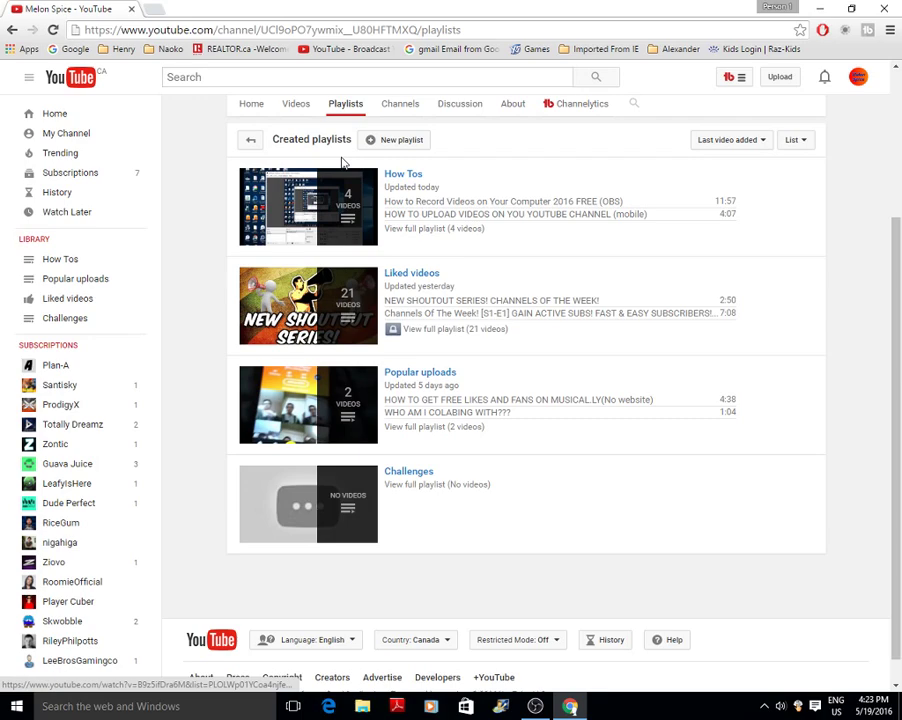
{"action": "left_click", "coordinate": [253, 106]}
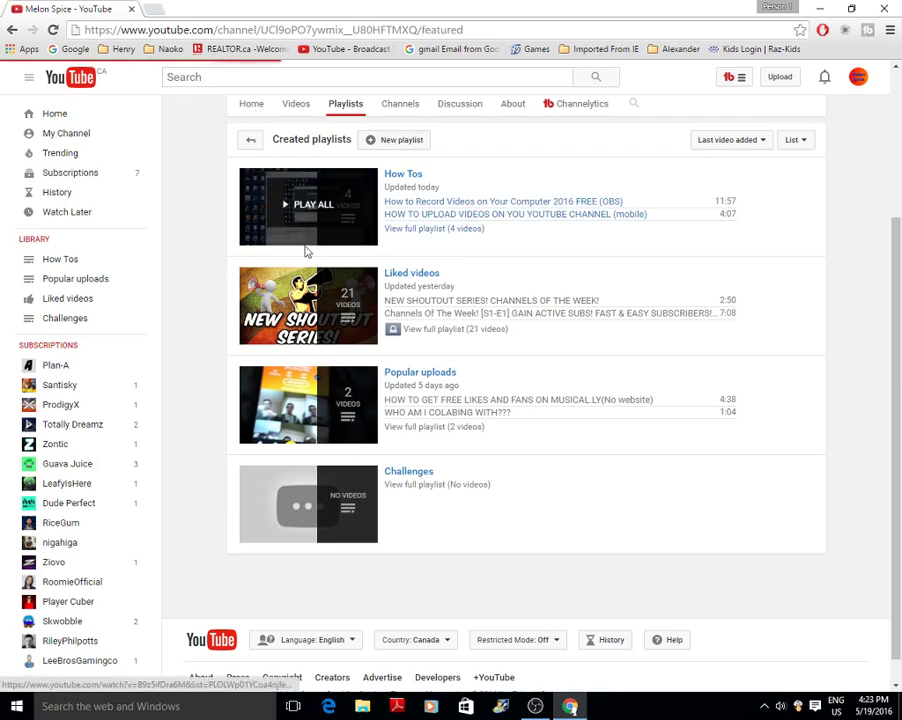
{"action": "scroll", "coordinate": [330, 548], "scroll_direction": "down", "scroll_amount": 2}
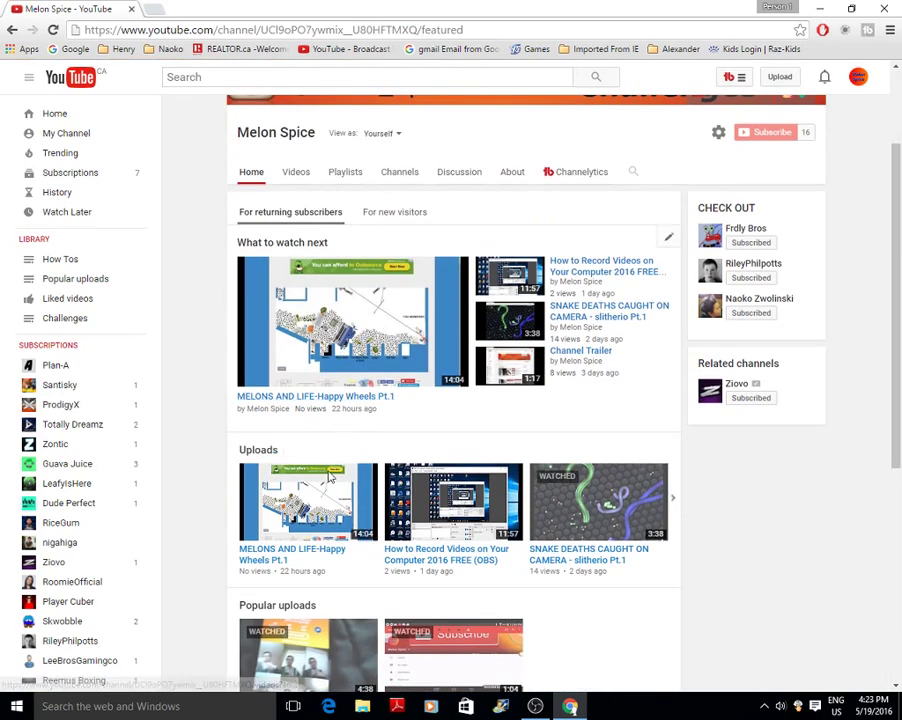
{"action": "scroll", "coordinate": [330, 370], "scroll_direction": "up", "scroll_amount": 2}
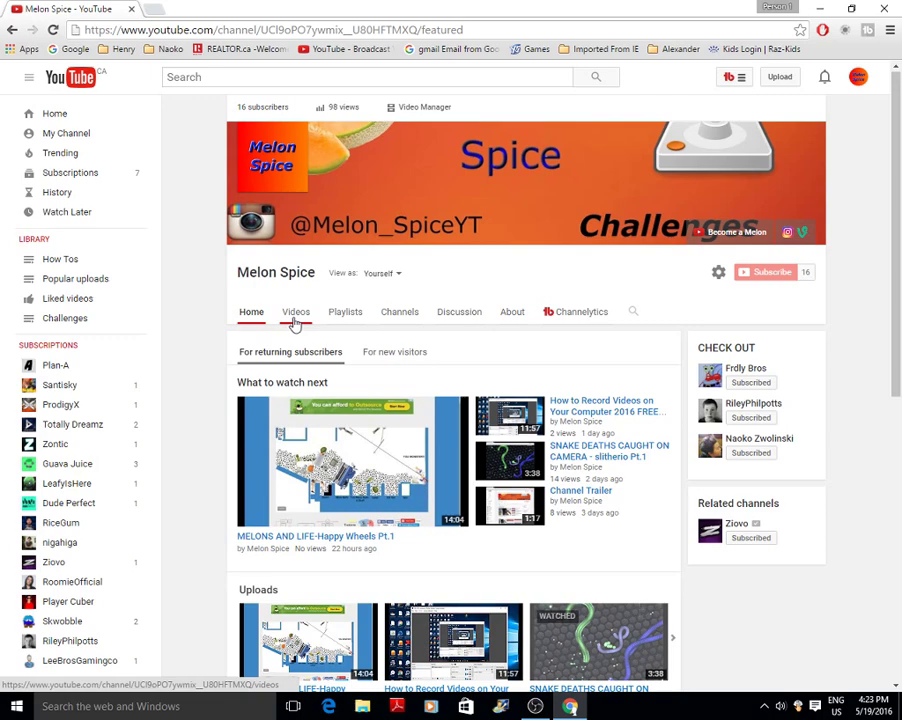
{"action": "left_click", "coordinate": [364, 317]}
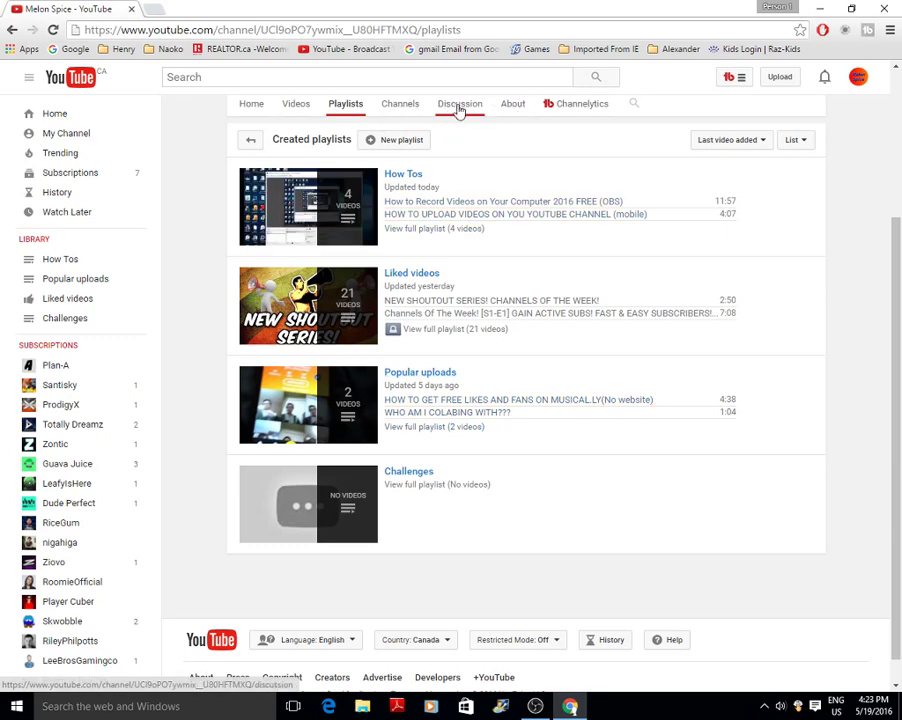
{"action": "left_click", "coordinate": [252, 104]}
{"action": "scroll", "coordinate": [472, 244], "scroll_direction": "down", "scroll_amount": 2}
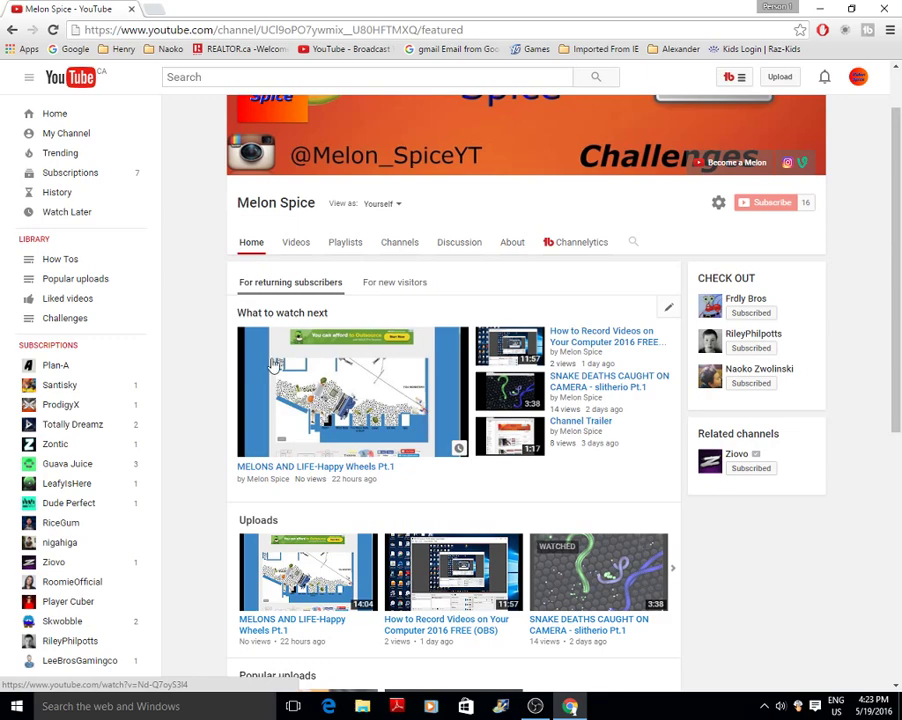
Show the channel home page's view for new visitors and briefly play the channel trailer, pausing it again
{"action": "left_click", "coordinate": [409, 286]}
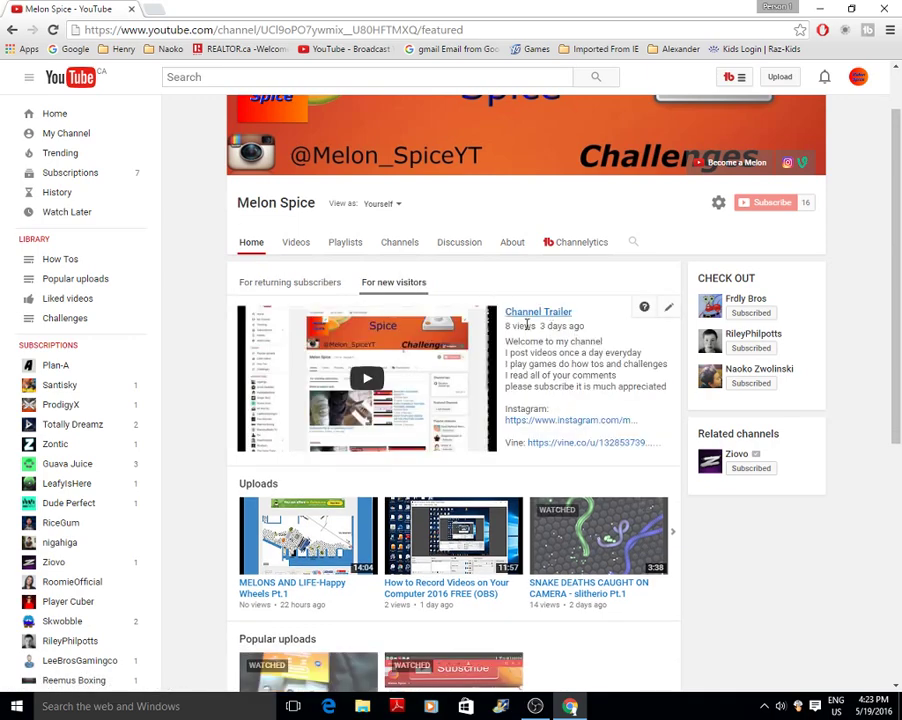
{"action": "left_click", "coordinate": [360, 385]}
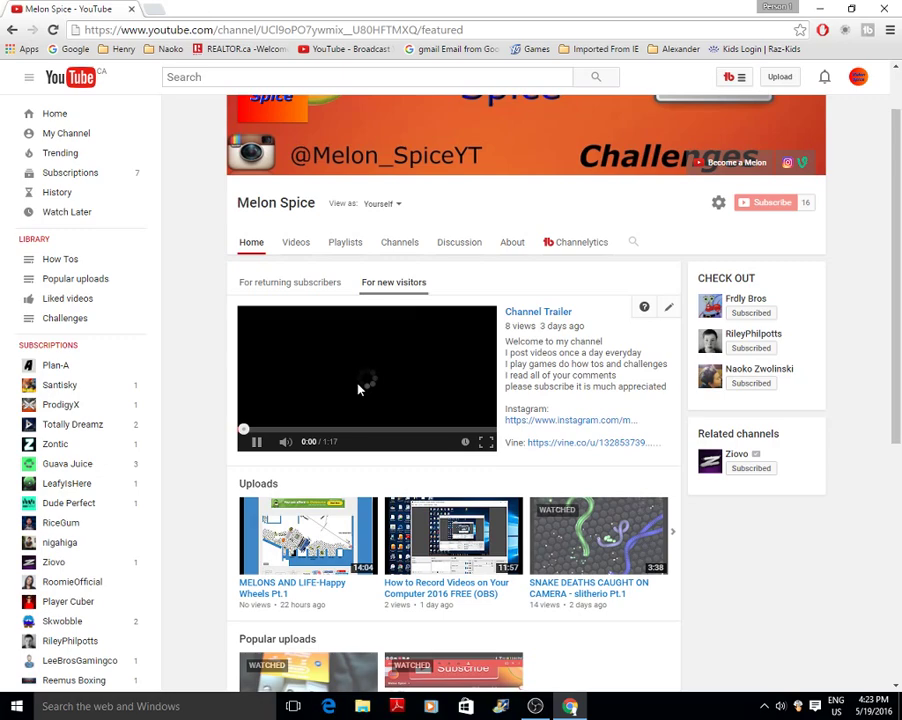
{"action": "left_click", "coordinate": [256, 443]}
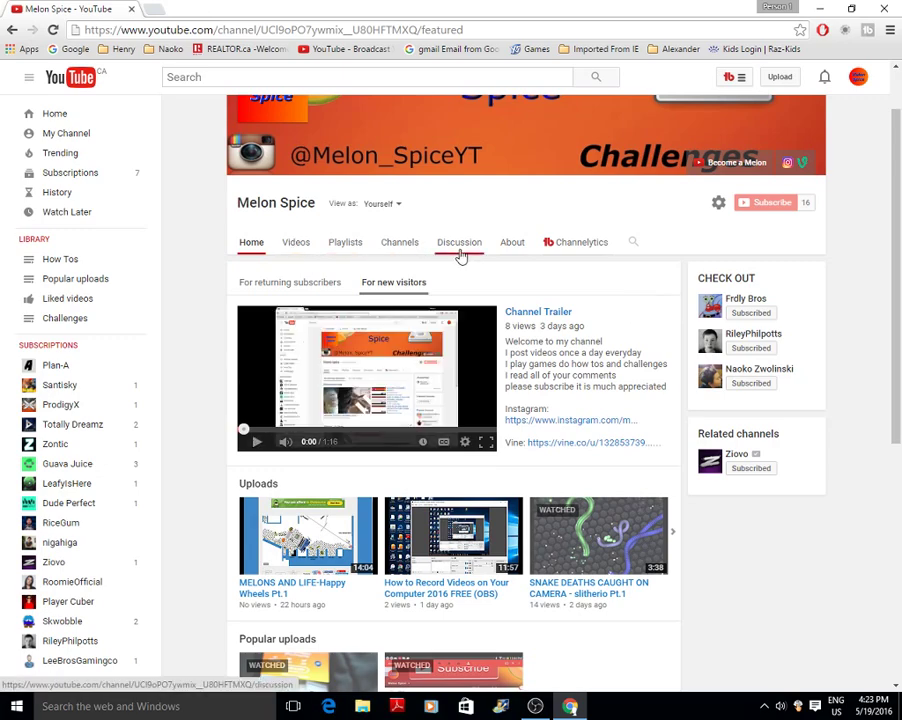
View the custom links editor in the channel's About section and leave it without changing anything
{"action": "left_click", "coordinate": [510, 245]}
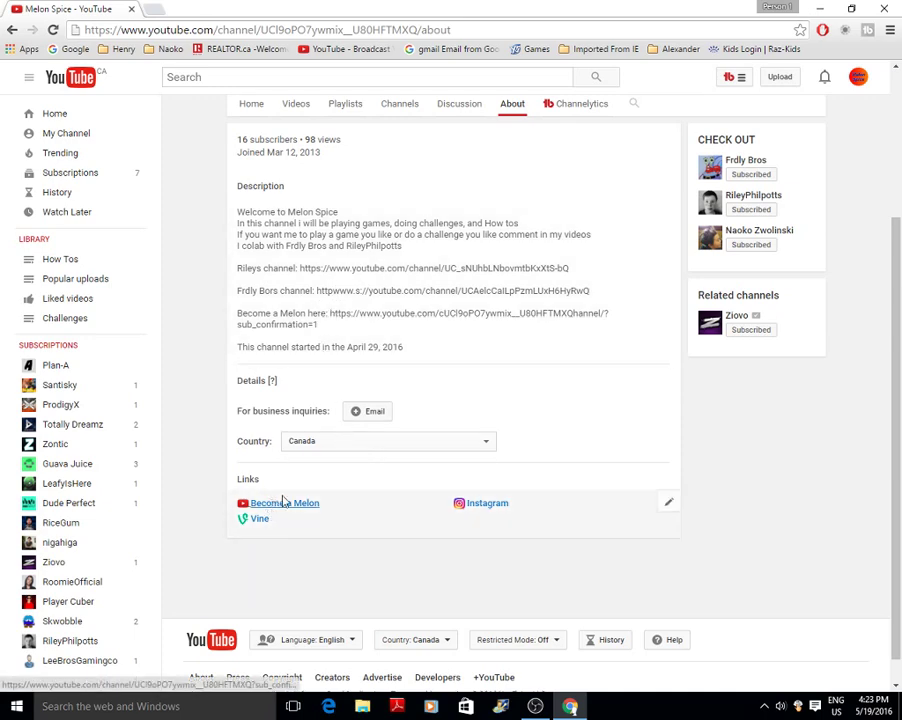
{"action": "left_click", "coordinate": [669, 503]}
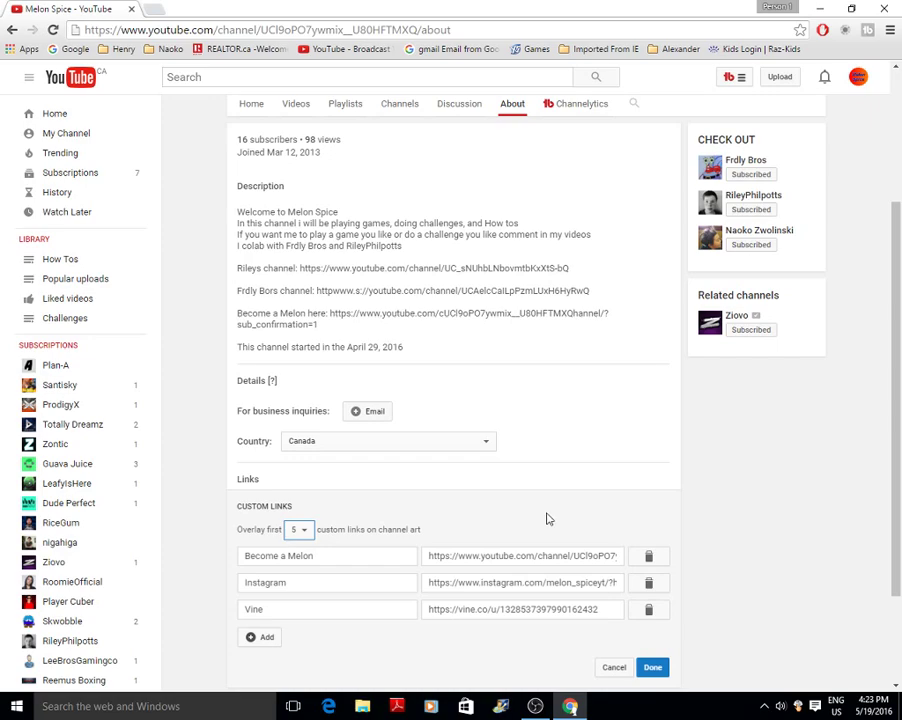
{"action": "scroll", "coordinate": [540, 518], "scroll_direction": "down", "scroll_amount": 2}
{"action": "left_click", "coordinate": [612, 554]}
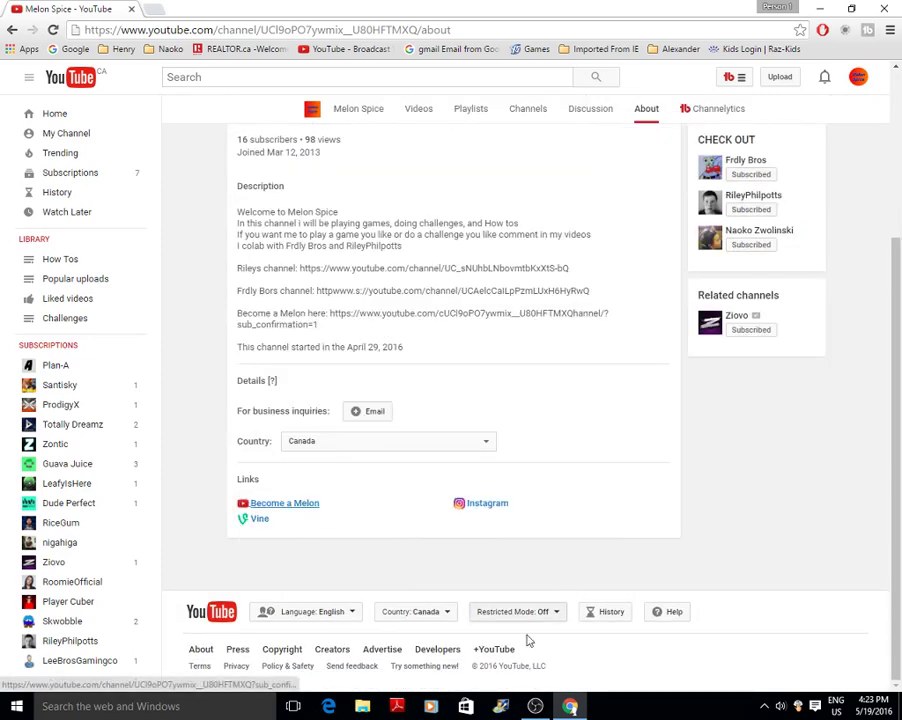
Switch to Microsoft Edge, load youtube.com and open the Melon Spice channel page
{"action": "key", "text": "super+1"}
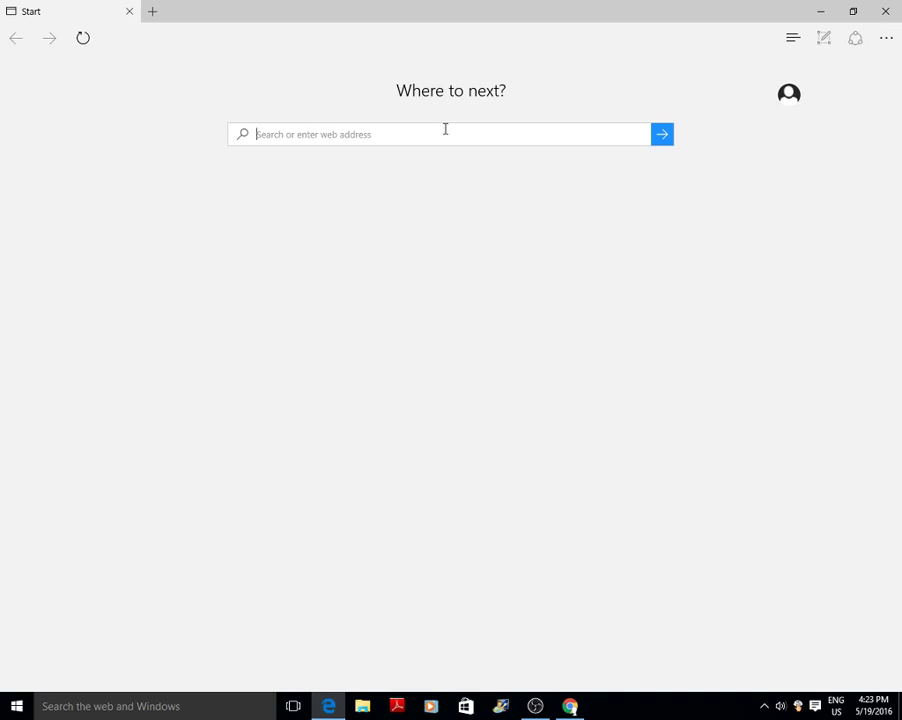
{"action": "type", "text": "youtube.com/"}
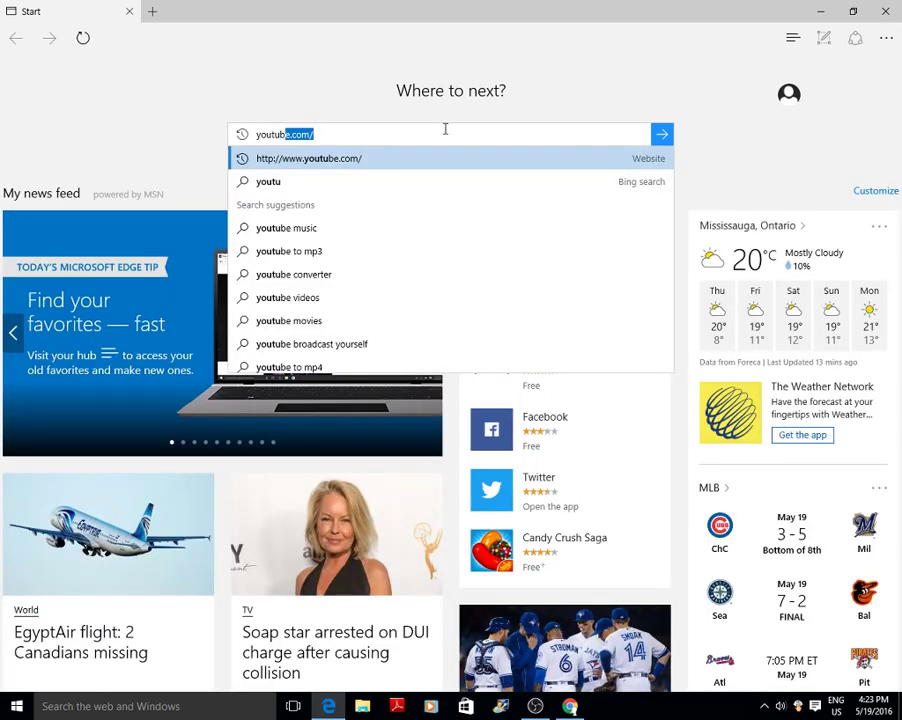
{"action": "key", "text": "Return"}
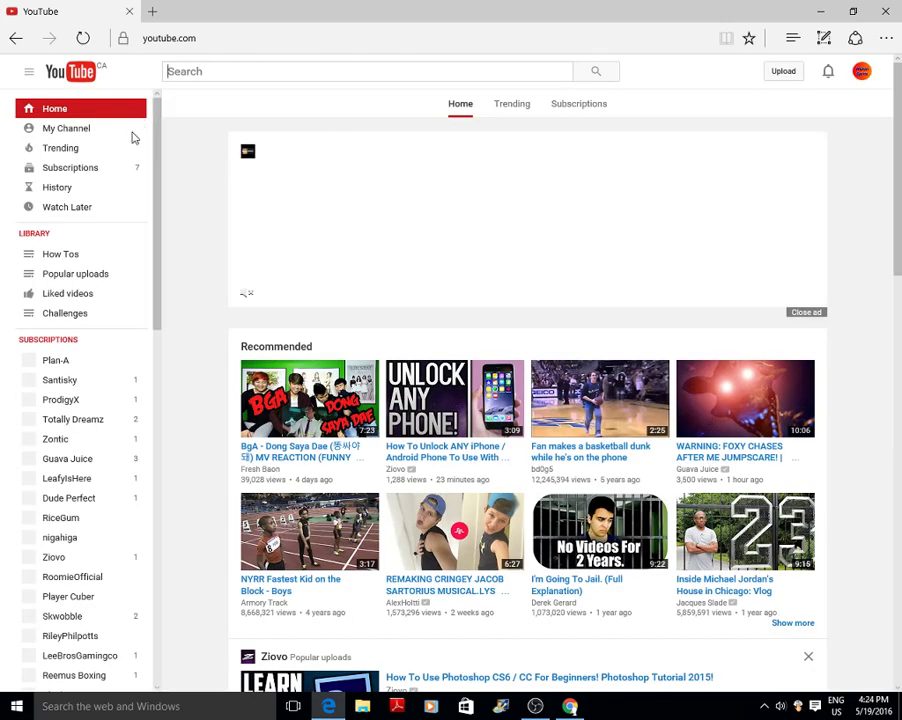
{"action": "left_click", "coordinate": [192, 72]}
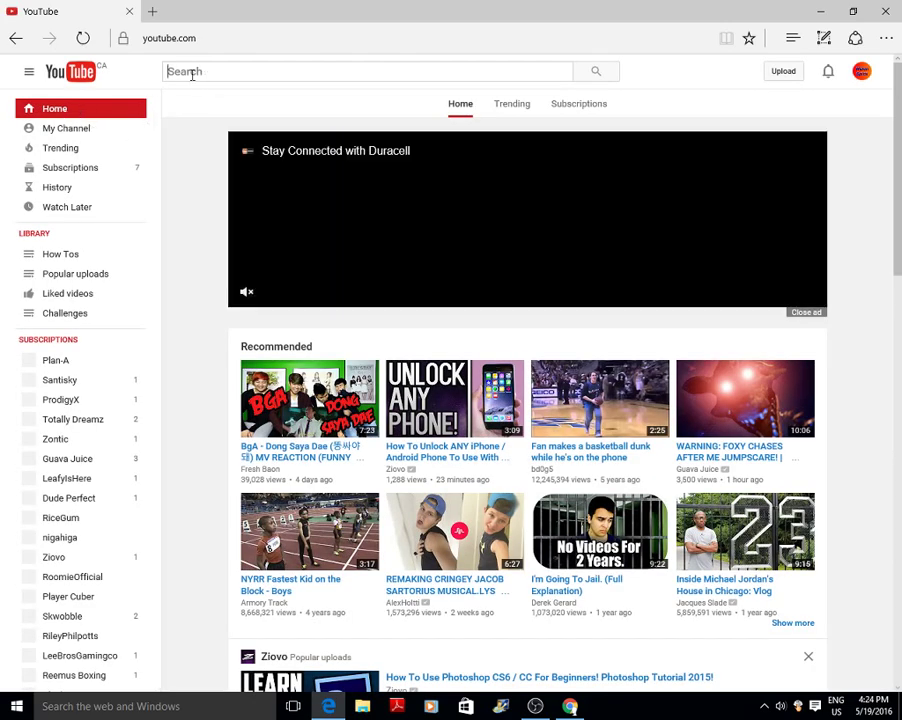
{"action": "left_click", "coordinate": [78, 136]}
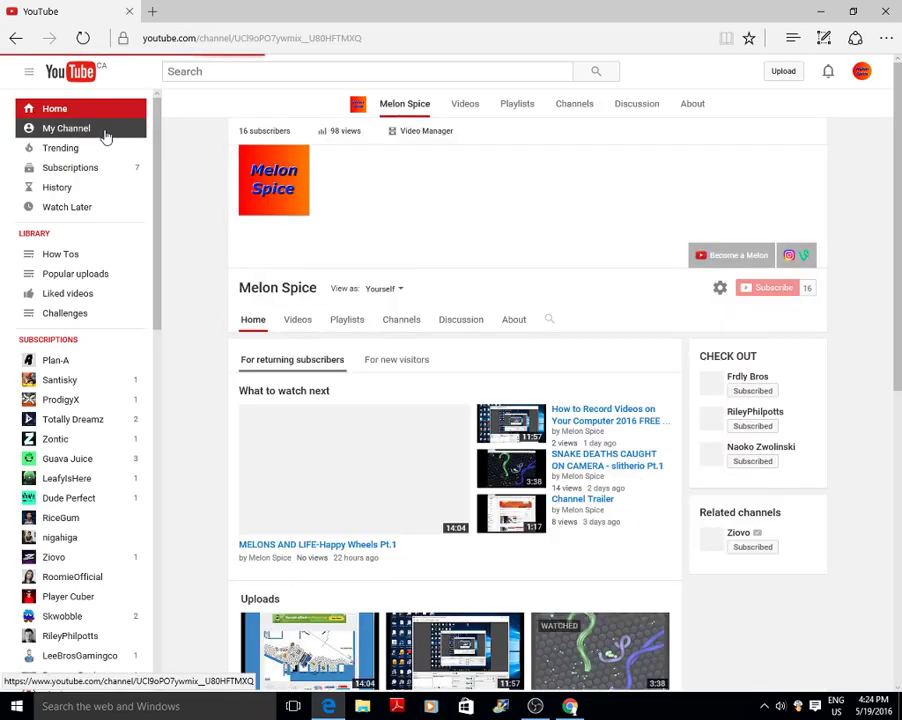
Try to copy the channel page's web address
{"action": "left_click", "coordinate": [336, 38]}
{"action": "right_click", "coordinate": [306, 46]}
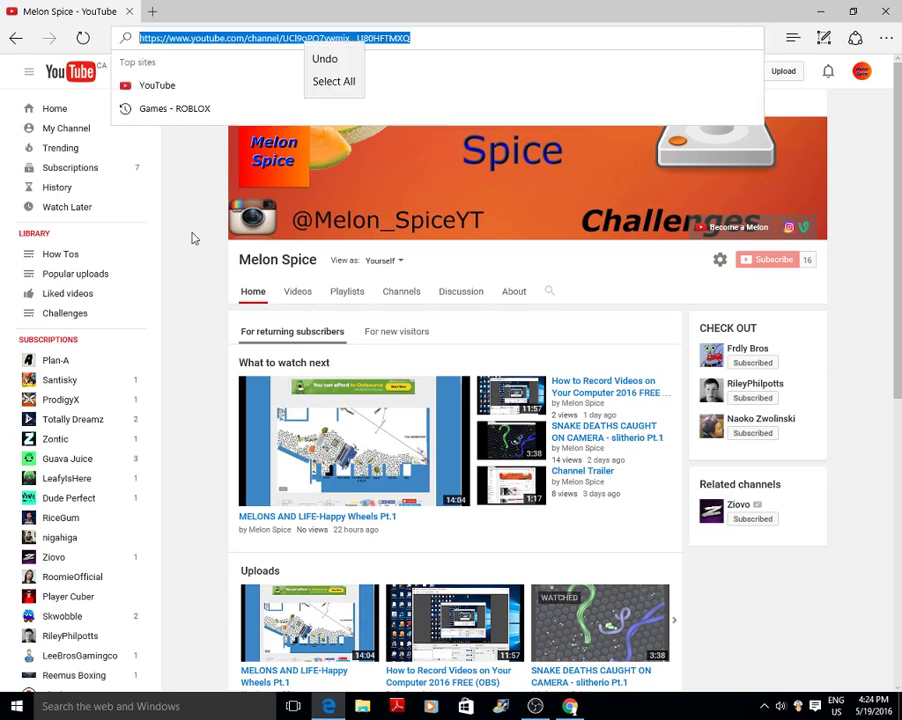
{"action": "left_click", "coordinate": [235, 266]}
{"action": "left_click", "coordinate": [221, 257]}
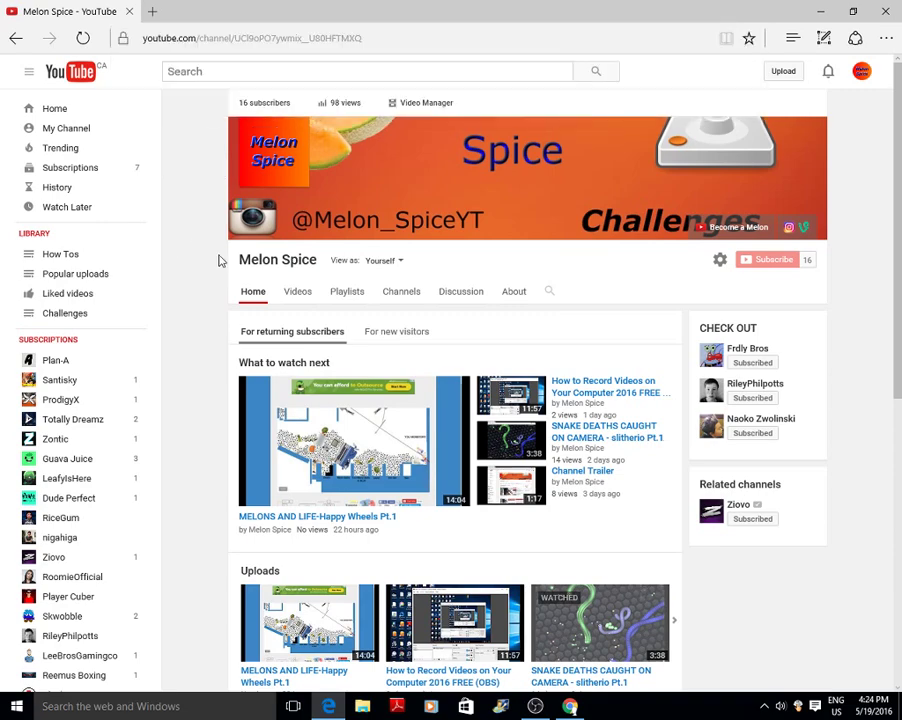
Switch to Chrome and try trimming the Become a Melon custom link's URL towards its ?sub_confirmation=1 ending, discarding the edit
{"action": "left_click", "coordinate": [566, 707]}
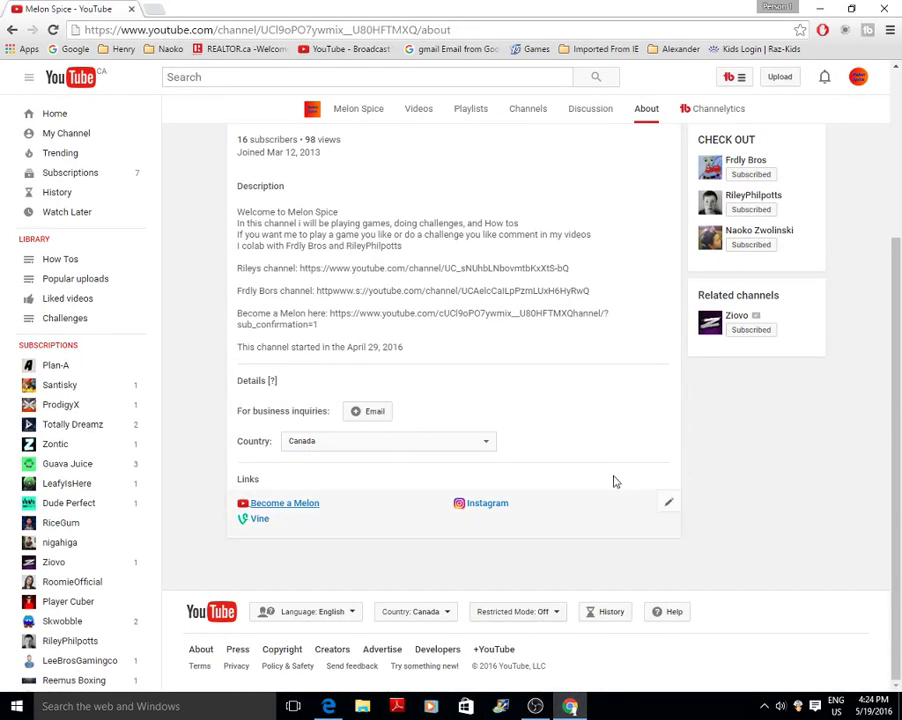
{"action": "left_click", "coordinate": [669, 505]}
{"action": "left_click", "coordinate": [601, 556]}
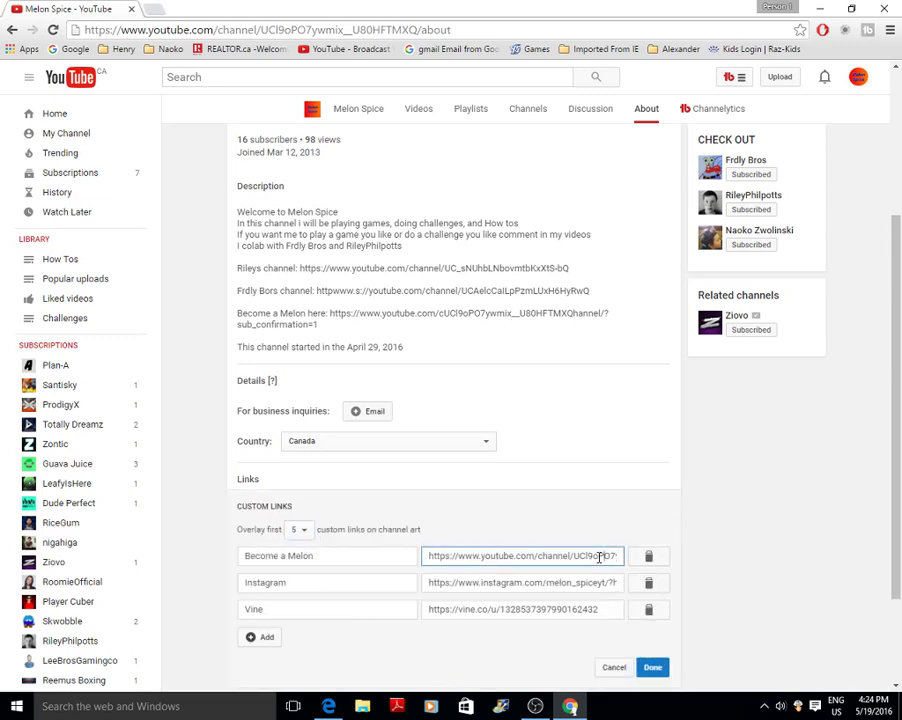
{"action": "left_click_drag", "start_coordinate": [593, 556], "coordinate": [476, 557]}
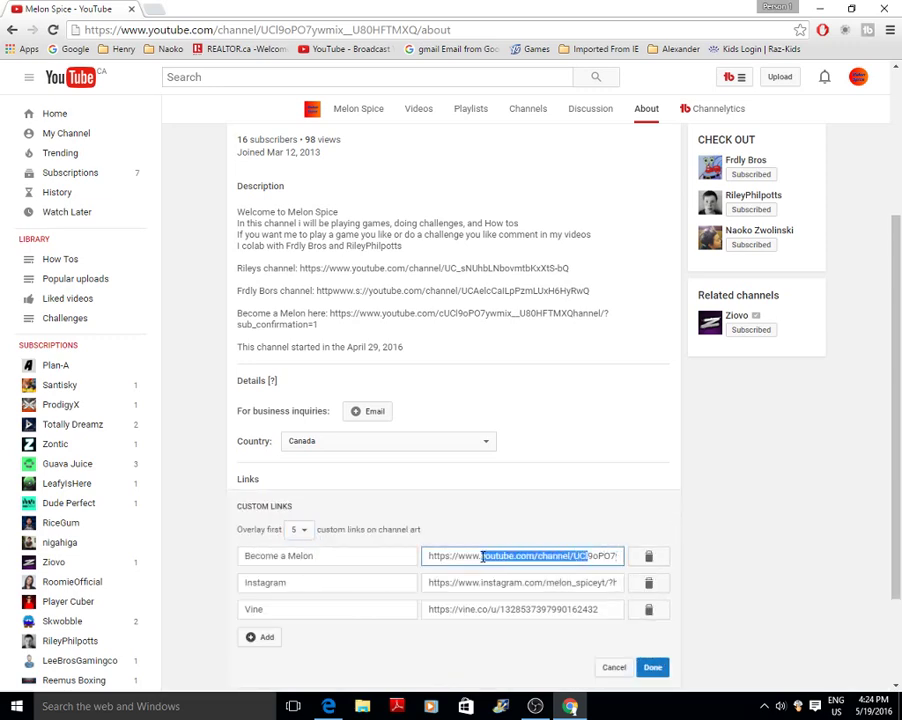
{"action": "key", "text": "BackSpace"}
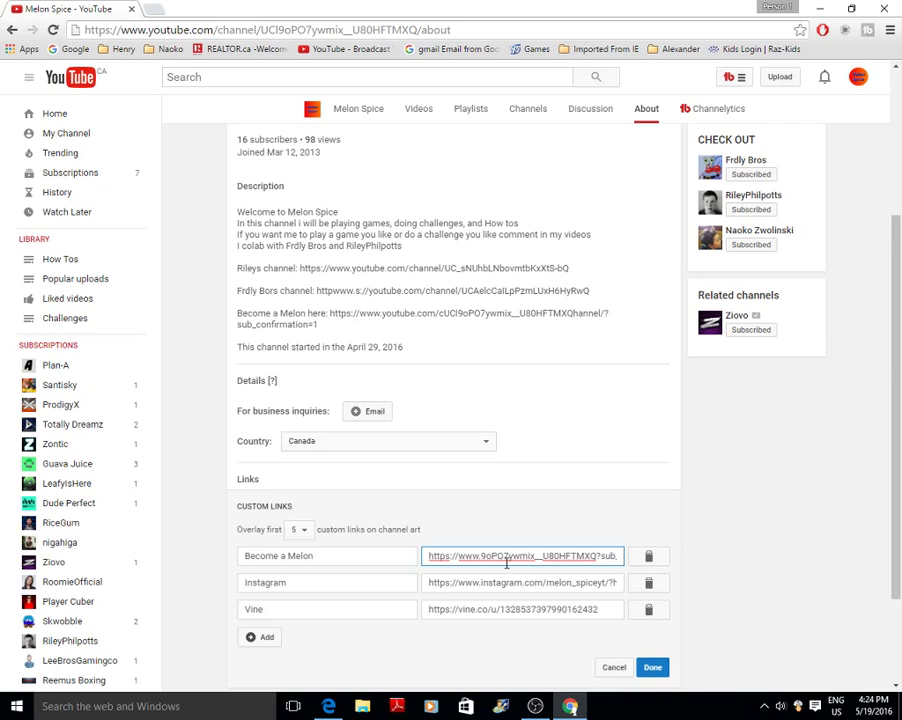
{"action": "left_click_drag", "start_coordinate": [553, 559], "coordinate": [449, 577]}
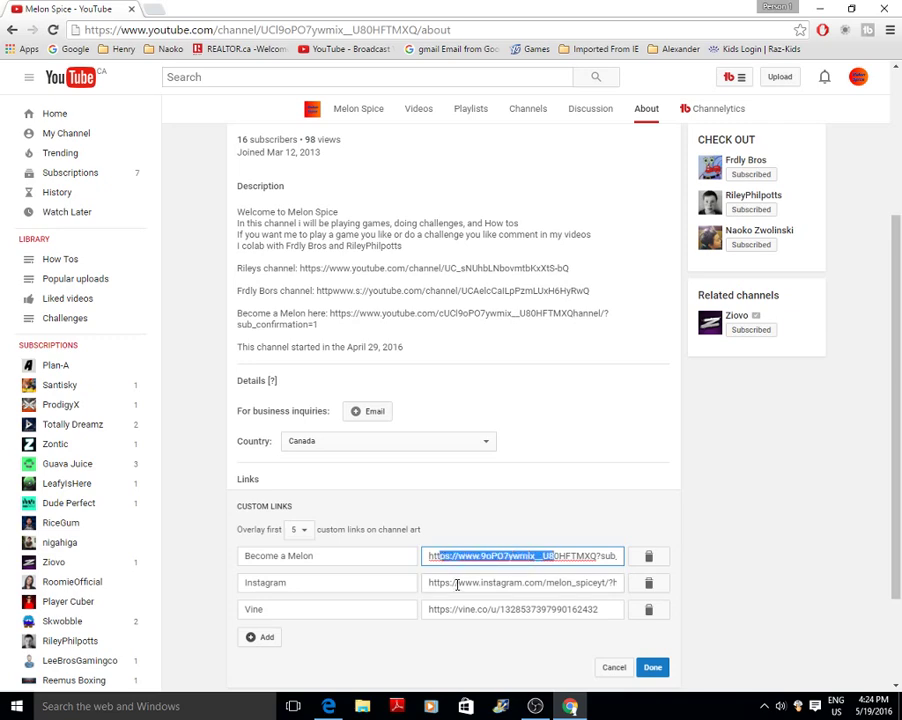
{"action": "key", "text": "BackSpace"}
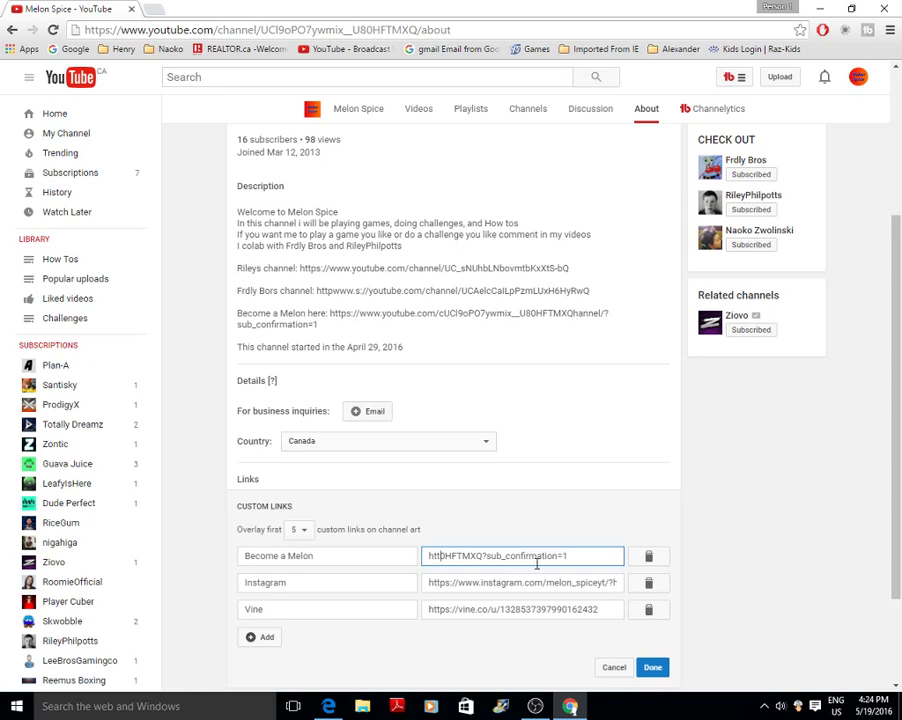
{"action": "left_click", "coordinate": [613, 667]}
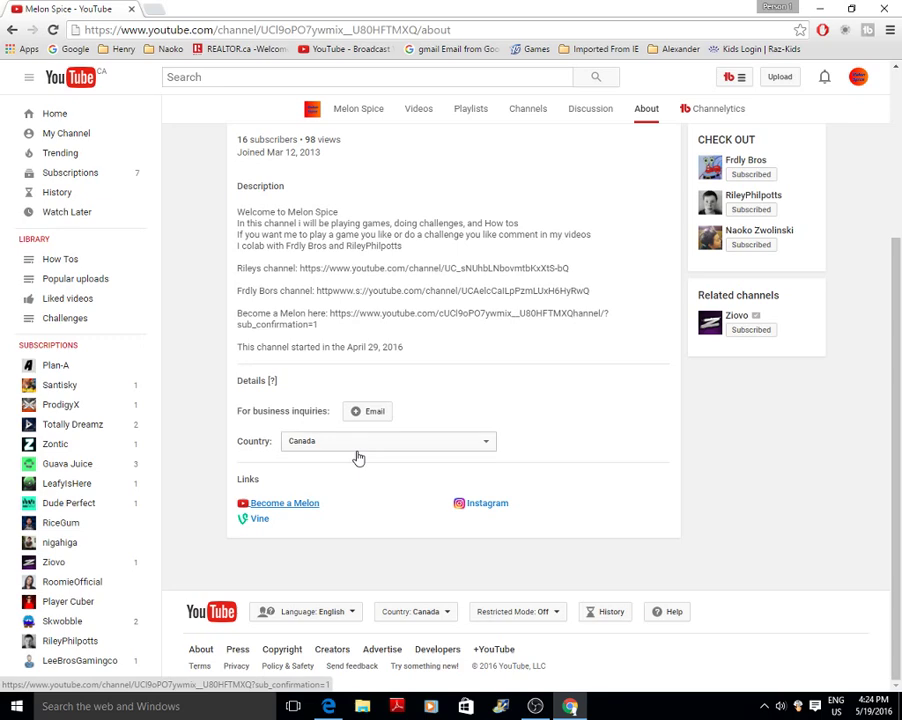
View the editor of the CHECK OUT channels section on the channel's home page and leave it without changes
{"action": "left_click", "coordinate": [342, 112]}
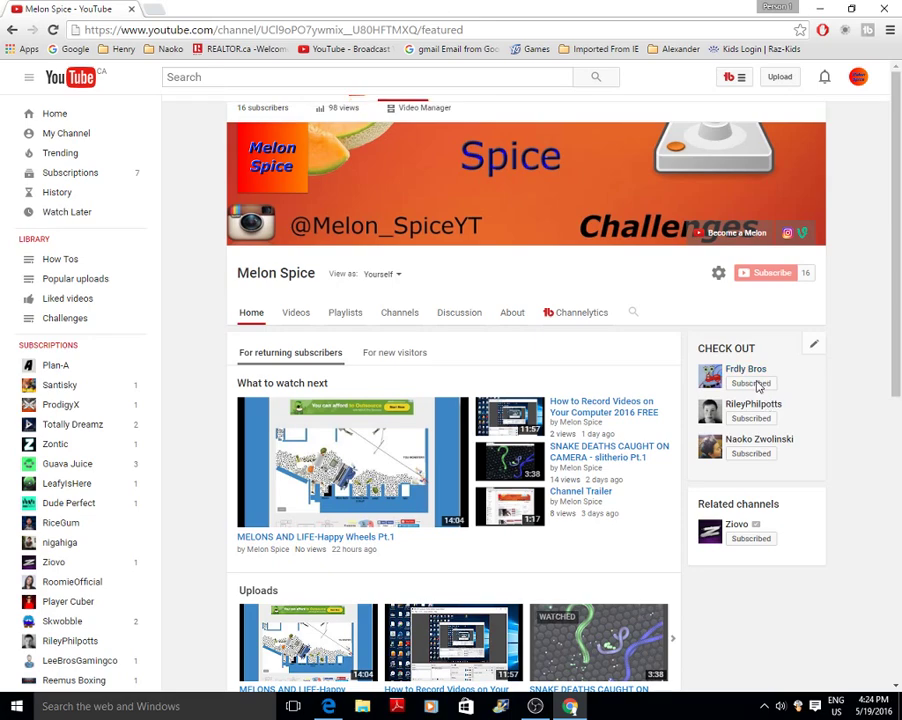
{"action": "left_click", "coordinate": [812, 344]}
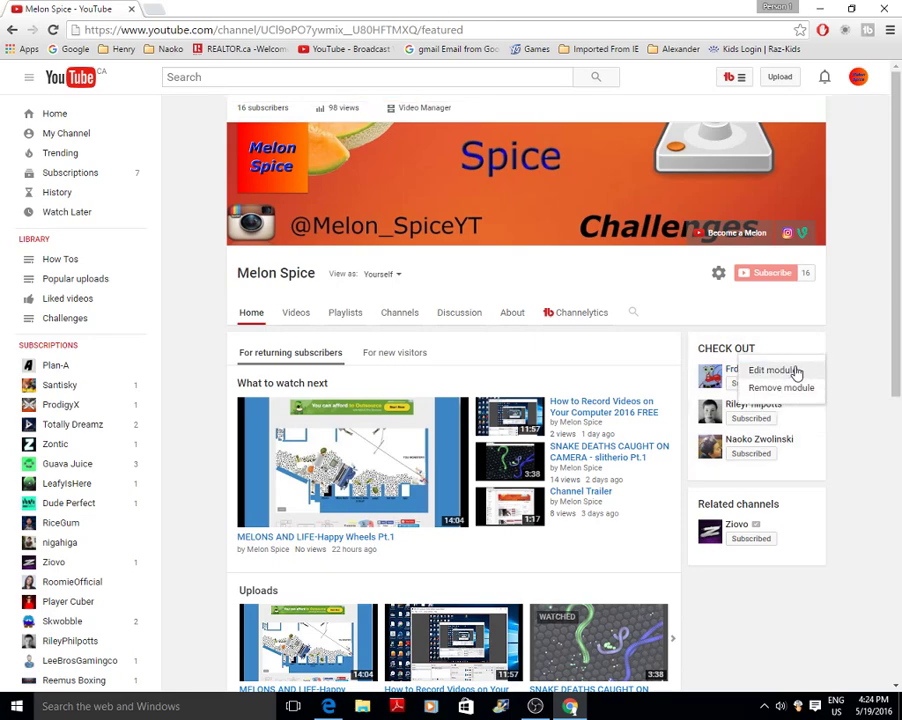
{"action": "left_click", "coordinate": [792, 370]}
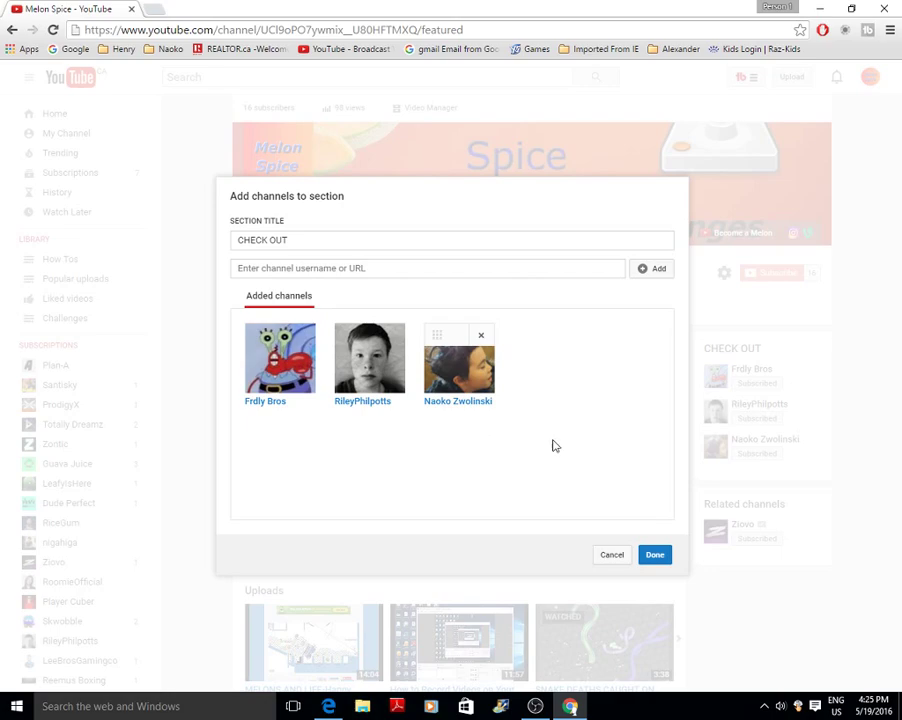
{"action": "left_click", "coordinate": [603, 556]}
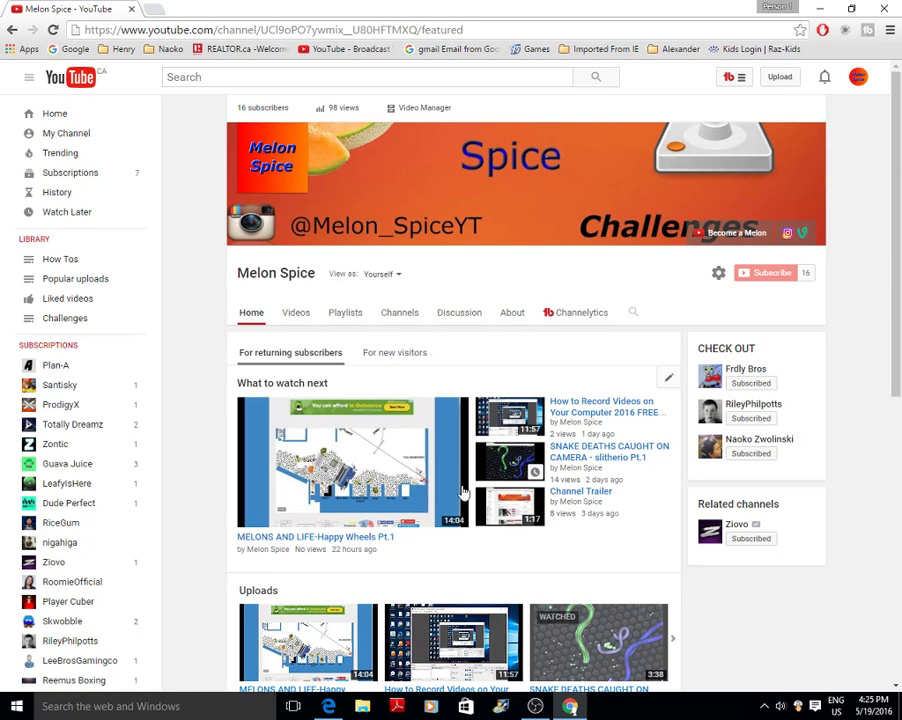
Check the running recording in OBS, minimise it, and look through the video sections of the channel's home page
{"action": "left_click", "coordinate": [536, 706]}
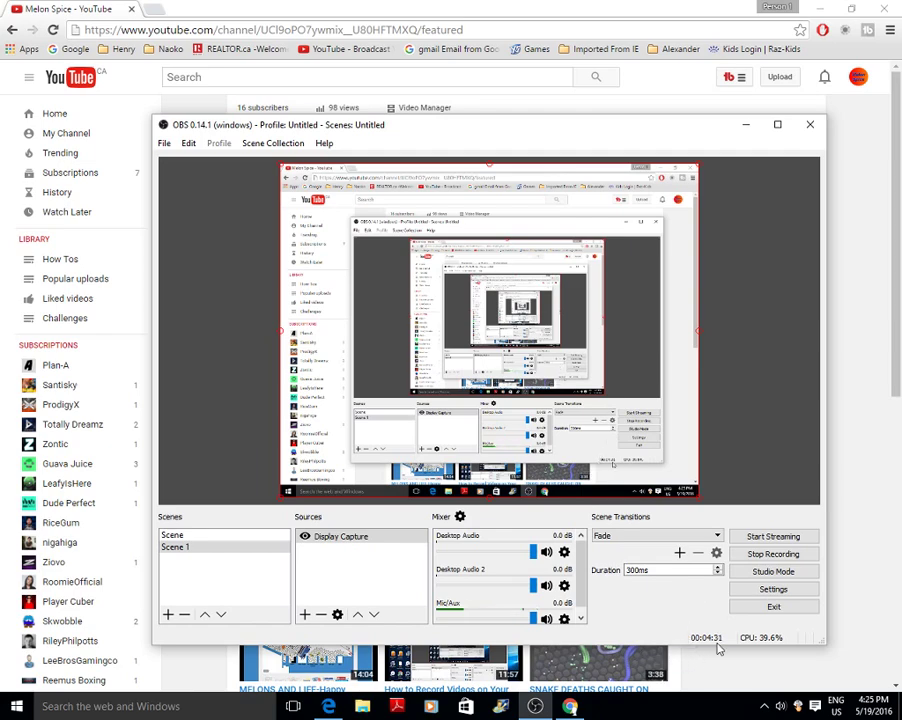
{"action": "left_click", "coordinate": [746, 125]}
{"action": "scroll", "coordinate": [690, 330], "scroll_direction": "down", "scroll_amount": 2}
{"action": "scroll", "coordinate": [680, 392], "scroll_direction": "down", "scroll_amount": 4}
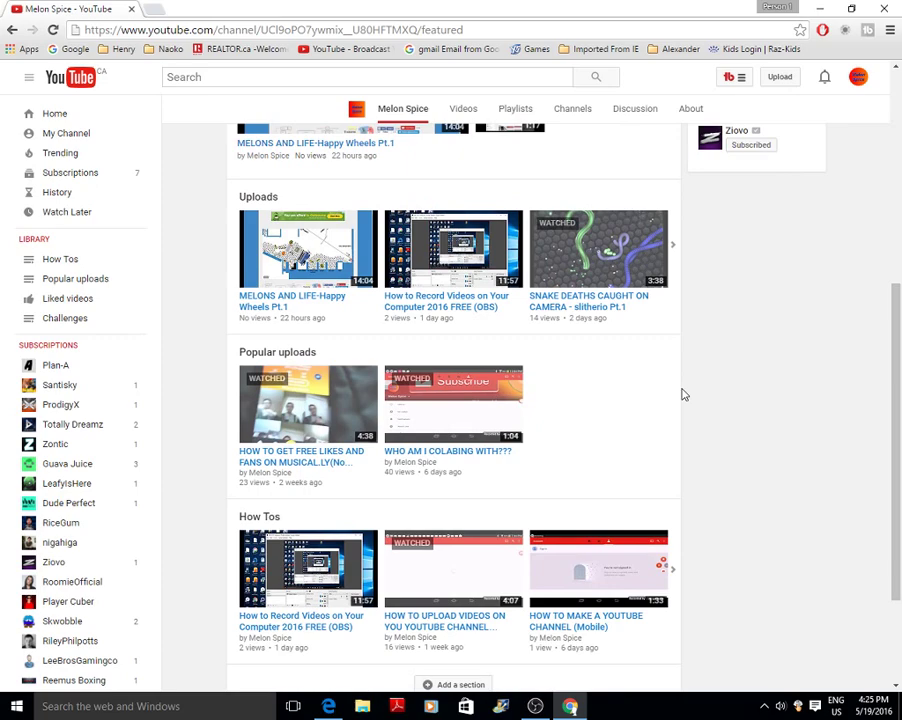
{"action": "left_click", "coordinate": [328, 706]}
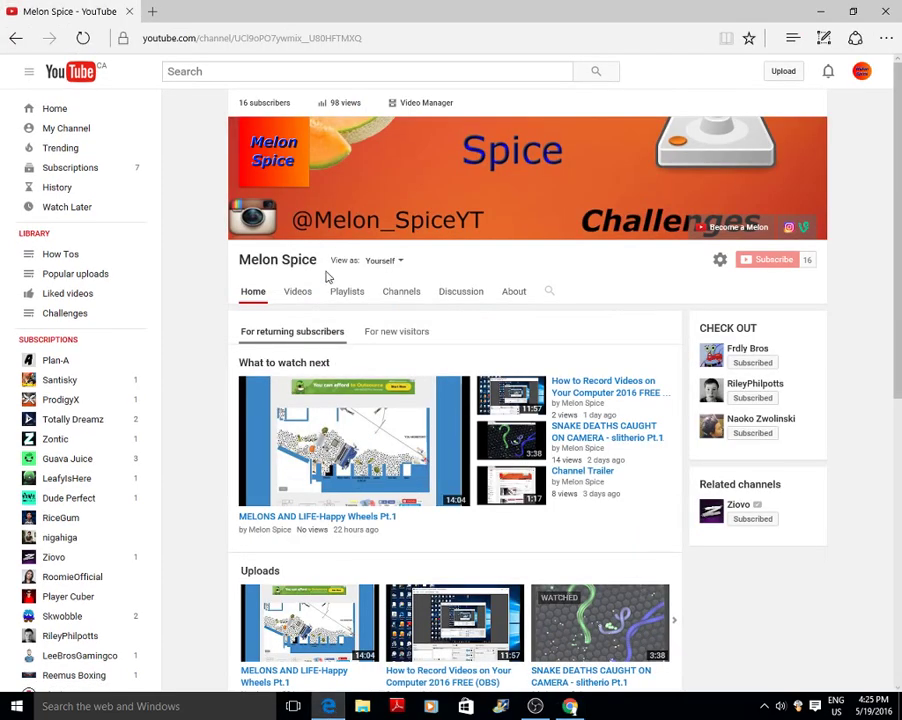
{"action": "left_click", "coordinate": [776, 73]}
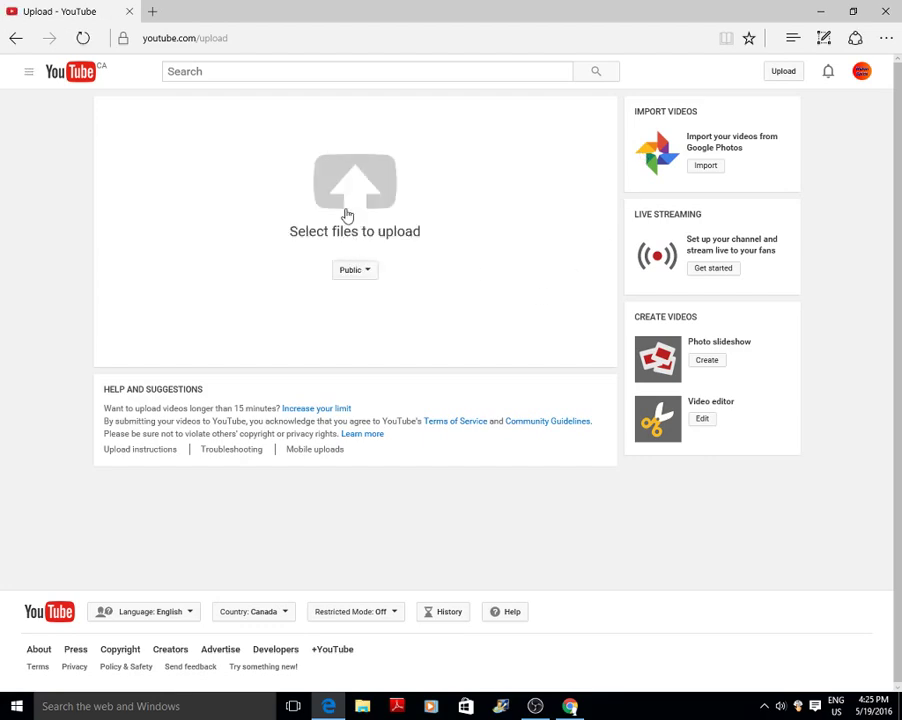
{"action": "left_click", "coordinate": [364, 192]}
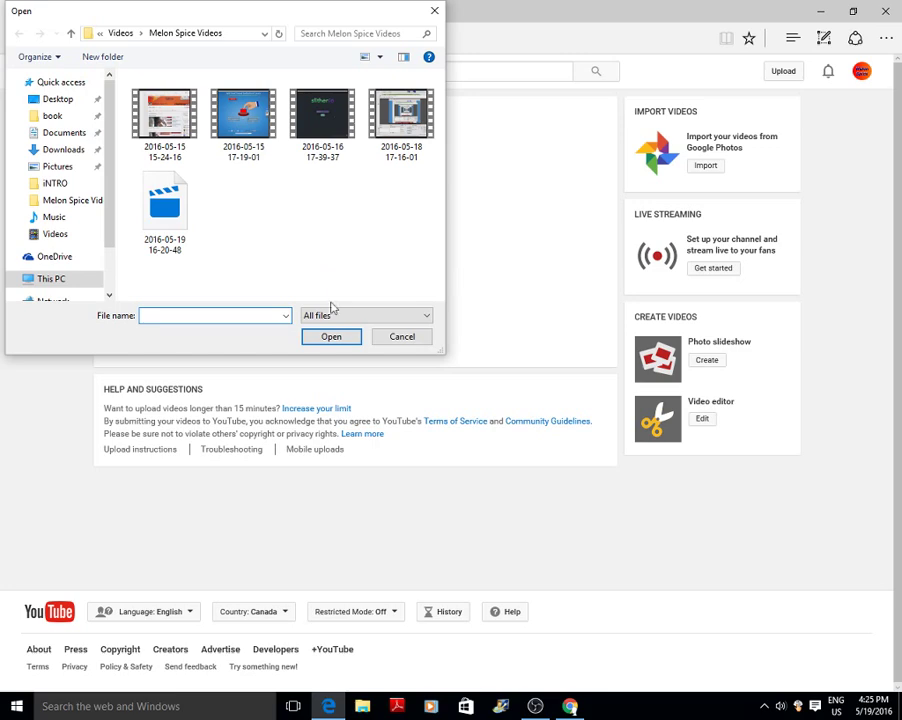
{"action": "left_click", "coordinate": [243, 115]}
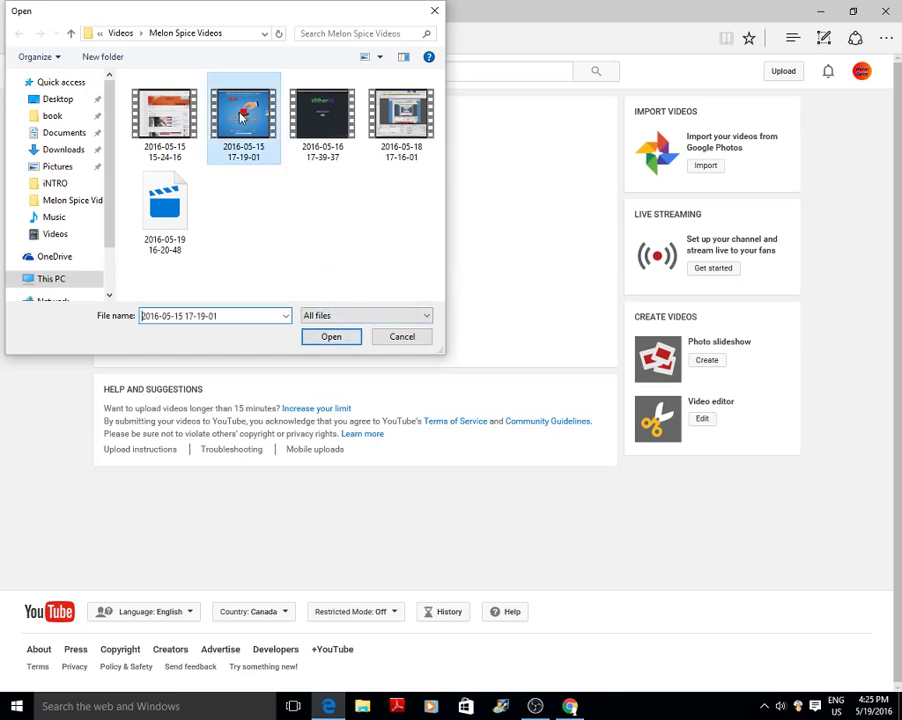
{"action": "left_click", "coordinate": [334, 336]}
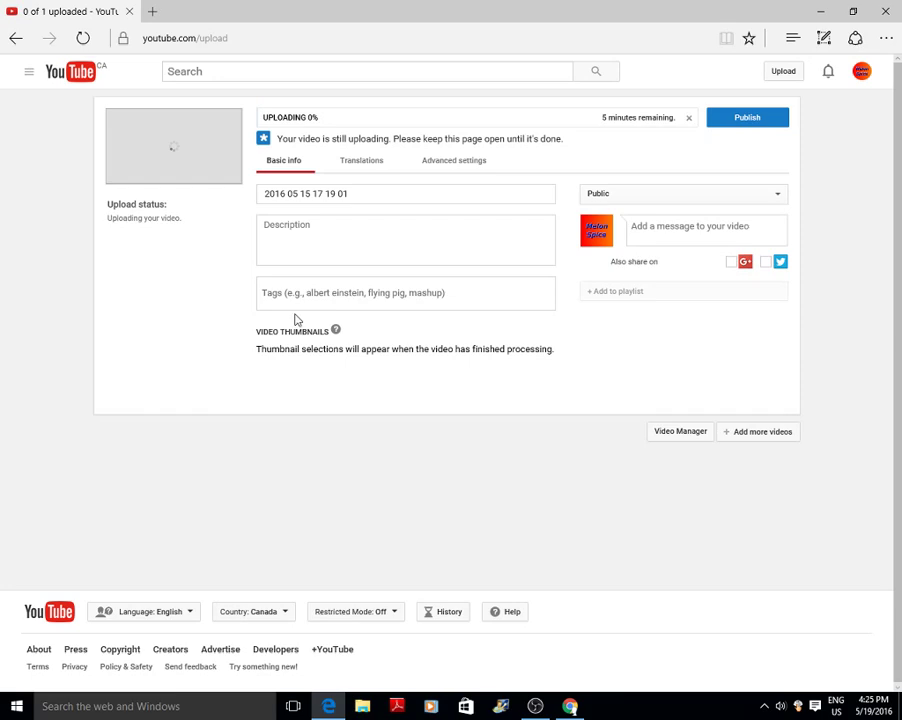
Review the uploading video's Advanced settings, Translations and Basic info, and cancel the upload
{"action": "left_click", "coordinate": [441, 158]}
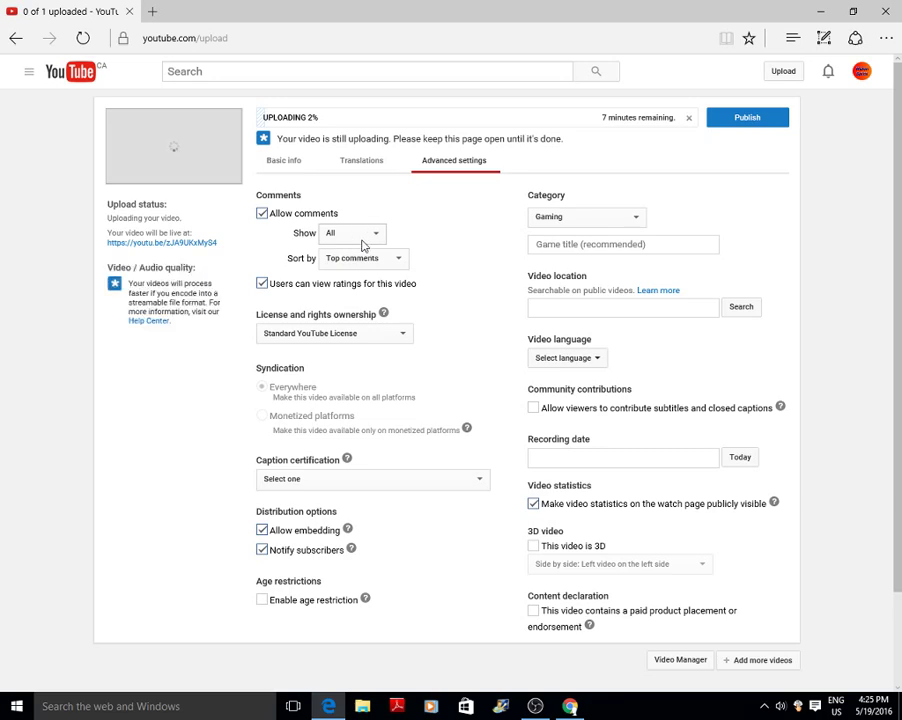
{"action": "left_click", "coordinate": [368, 167]}
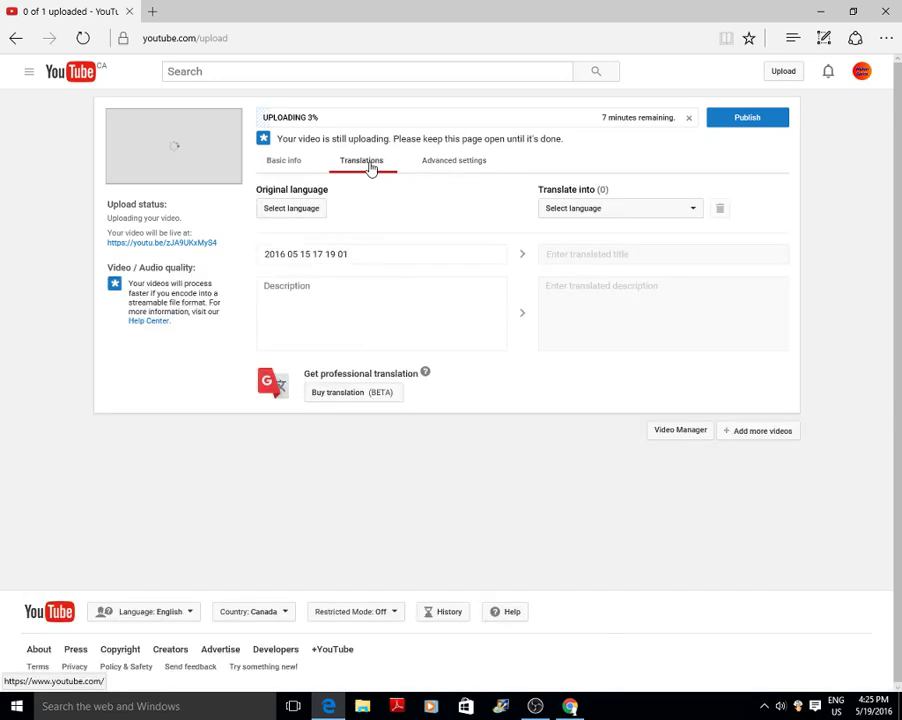
{"action": "left_click", "coordinate": [302, 171]}
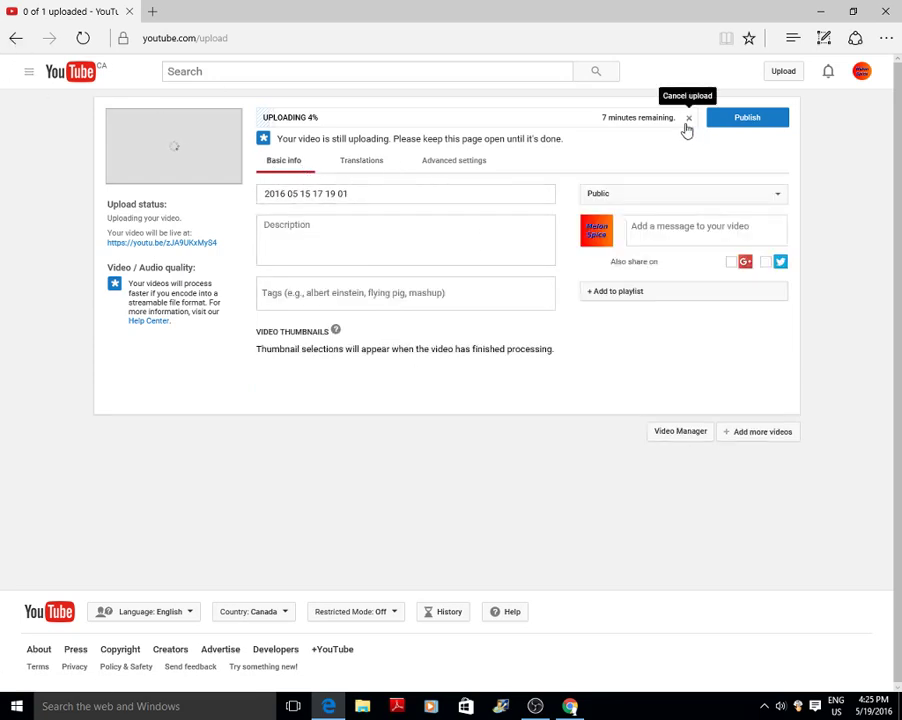
{"action": "left_click", "coordinate": [688, 118]}
{"action": "left_click", "coordinate": [500, 386]}
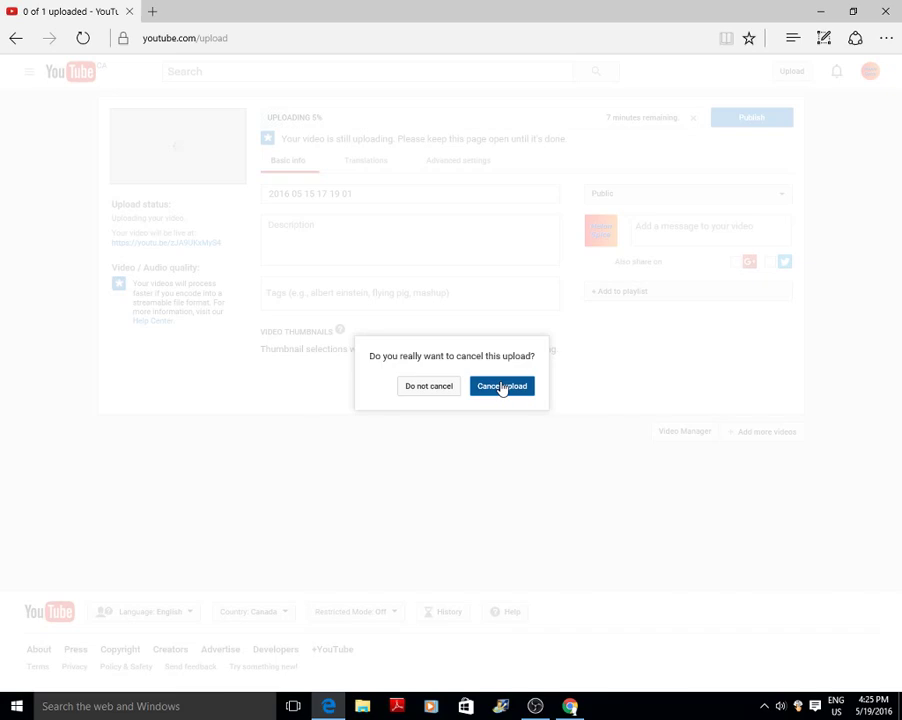
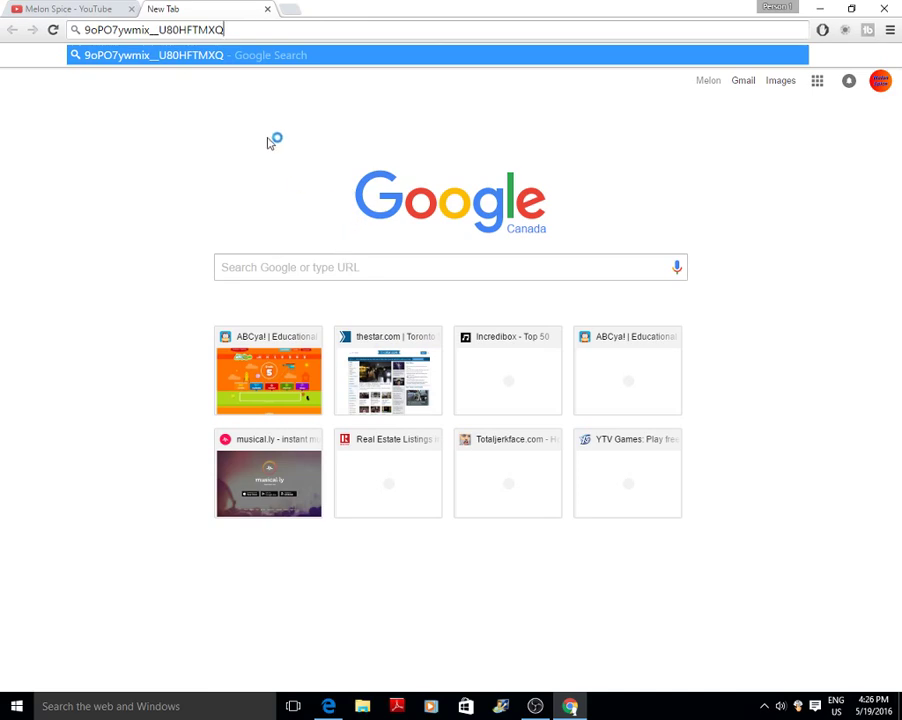
Search Google in Chrome for the pasted fragment of the channel ID and close the results tab
{"action": "key", "text": "Return"}
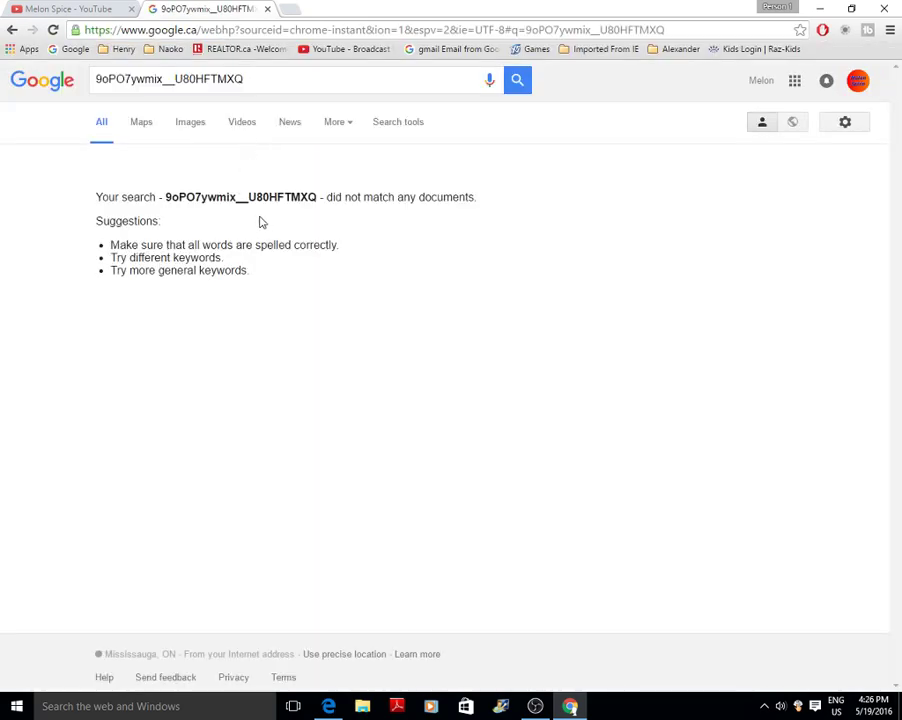
{"action": "left_click", "coordinate": [267, 8]}
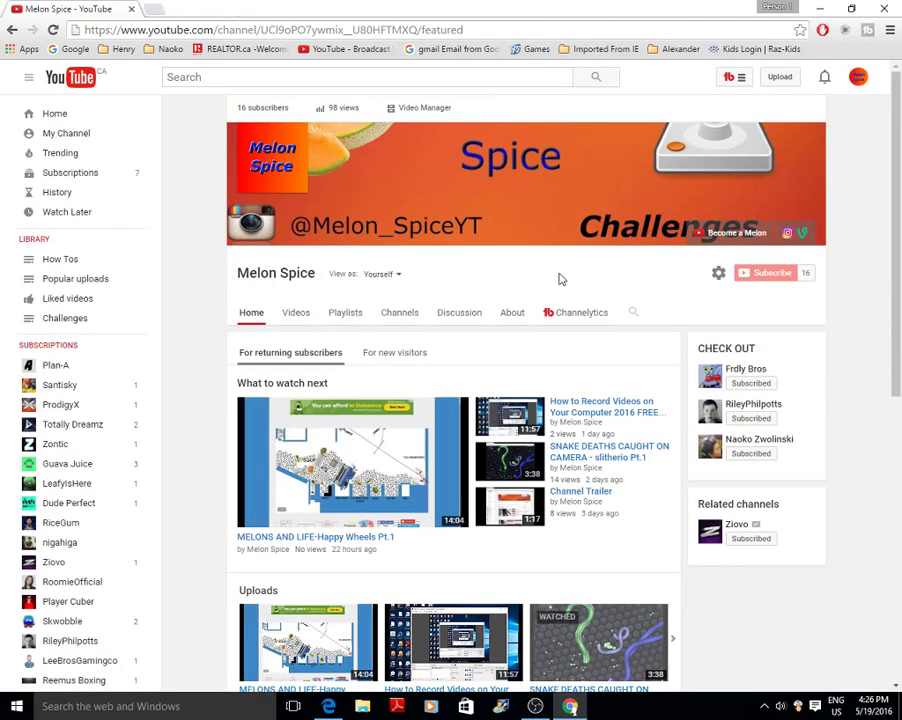
Copy the hidden ID text beside the Melon Spice channel name, search Google for it in a new tab, and close that tab
{"action": "left_click_drag", "start_coordinate": [558, 276], "coordinate": [436, 258]}
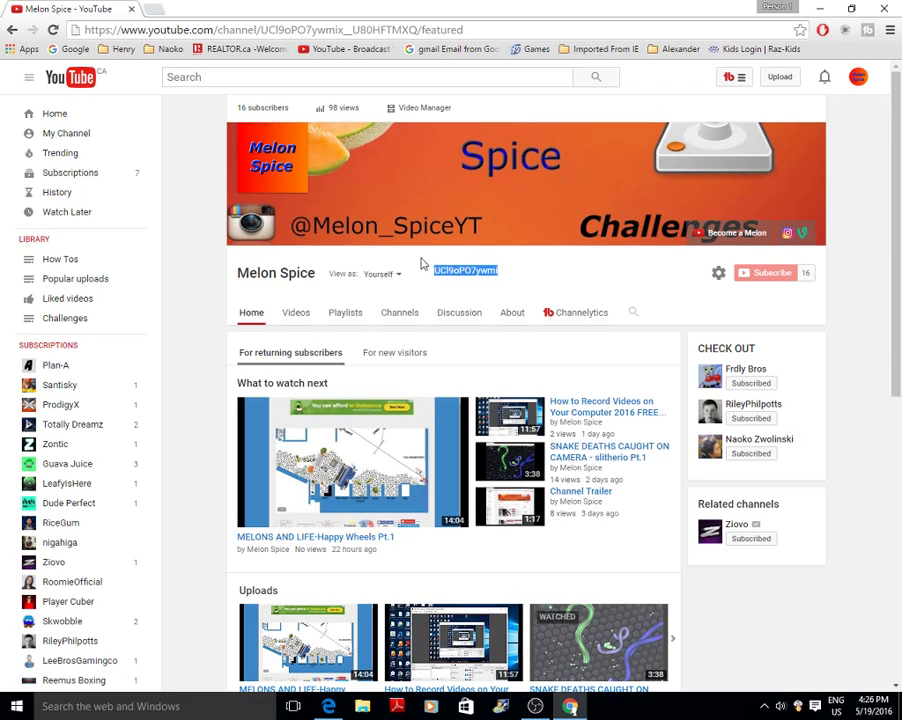
{"action": "right_click", "coordinate": [463, 271]}
{"action": "left_click", "coordinate": [490, 293]}
{"action": "left_click", "coordinate": [155, 9]}
{"action": "right_click", "coordinate": [138, 30]}
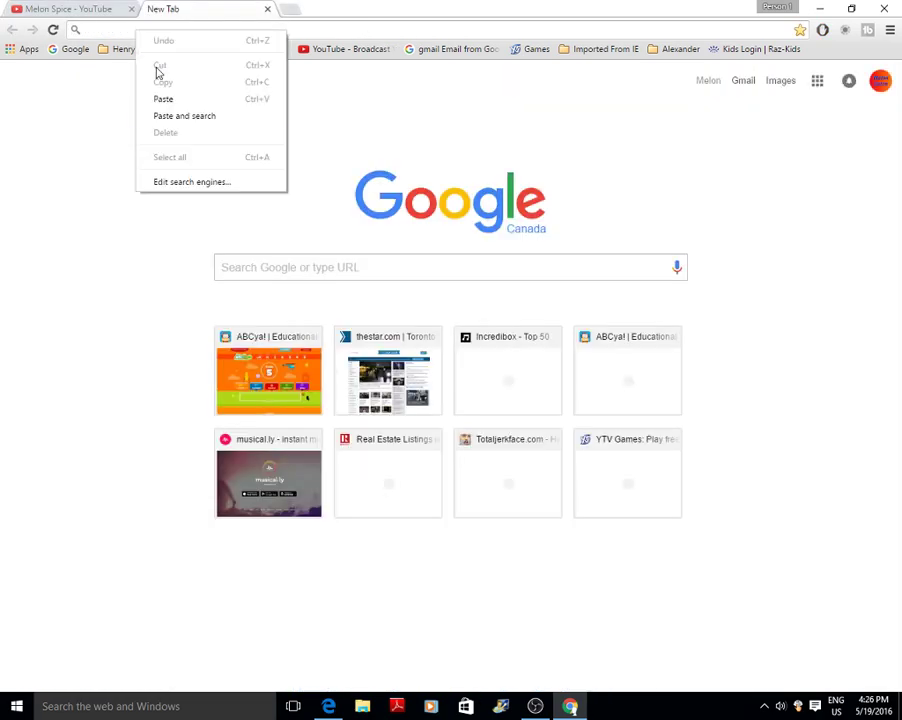
{"action": "left_click", "coordinate": [185, 104]}
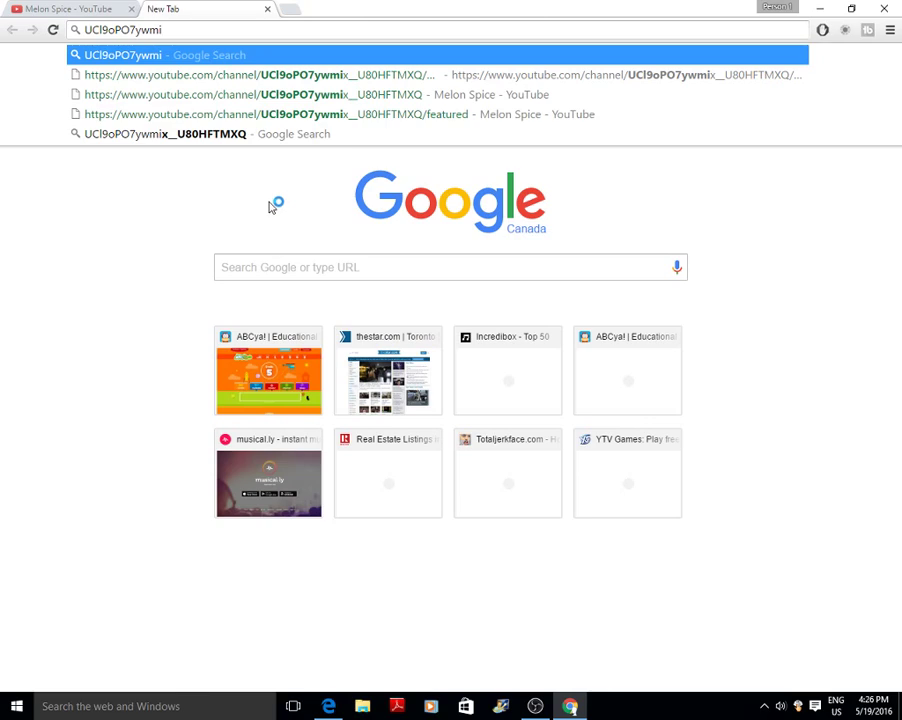
{"action": "key", "text": "Return"}
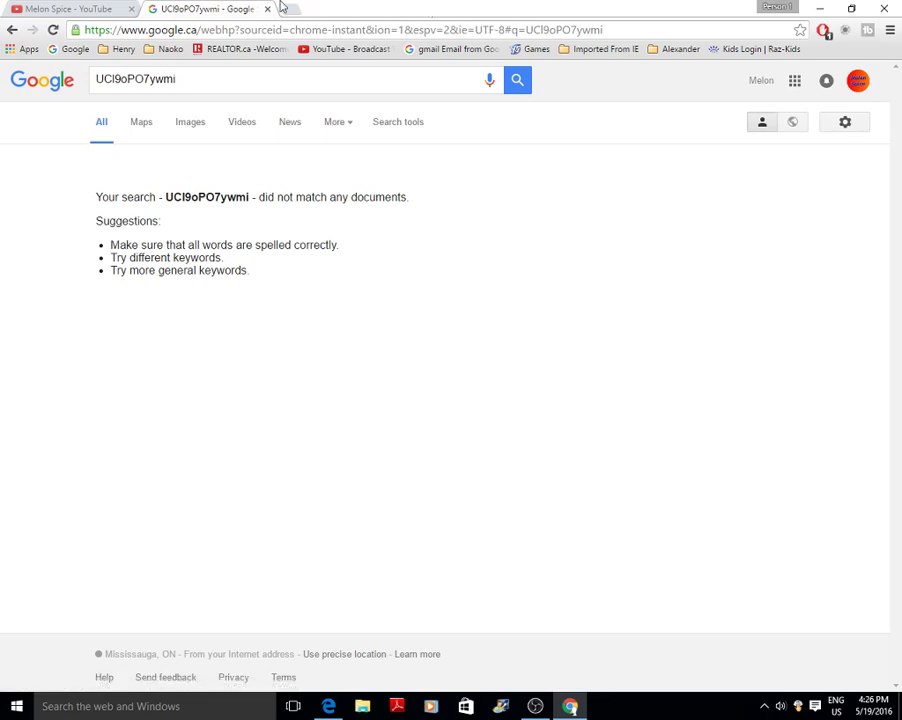
{"action": "left_click", "coordinate": [267, 9]}
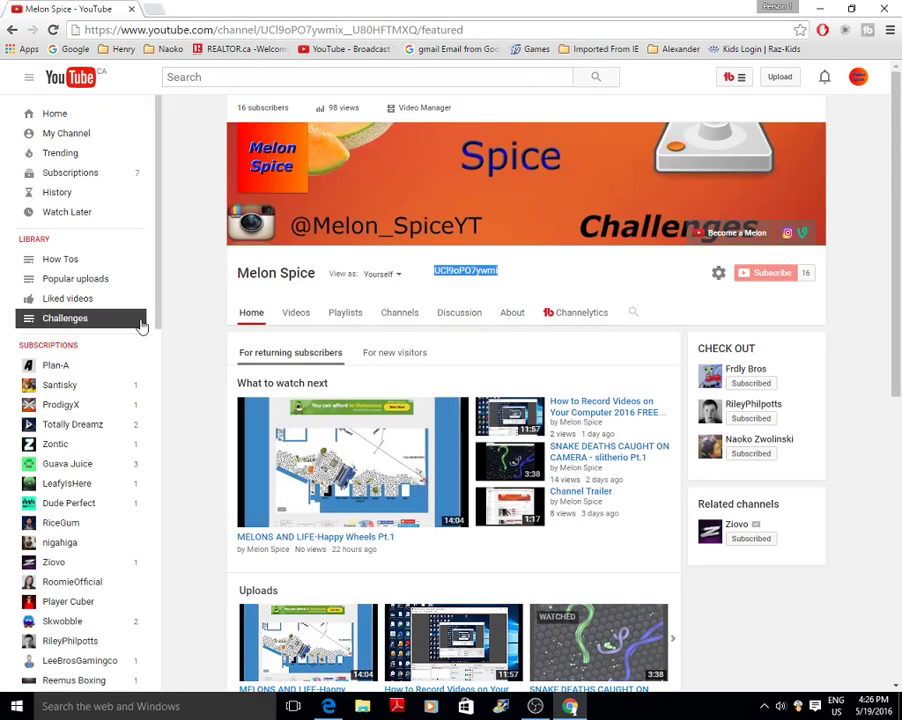
Open the subscribed RoomieOfficial channel and select the hidden ID text beside its name
{"action": "left_click", "coordinate": [70, 581]}
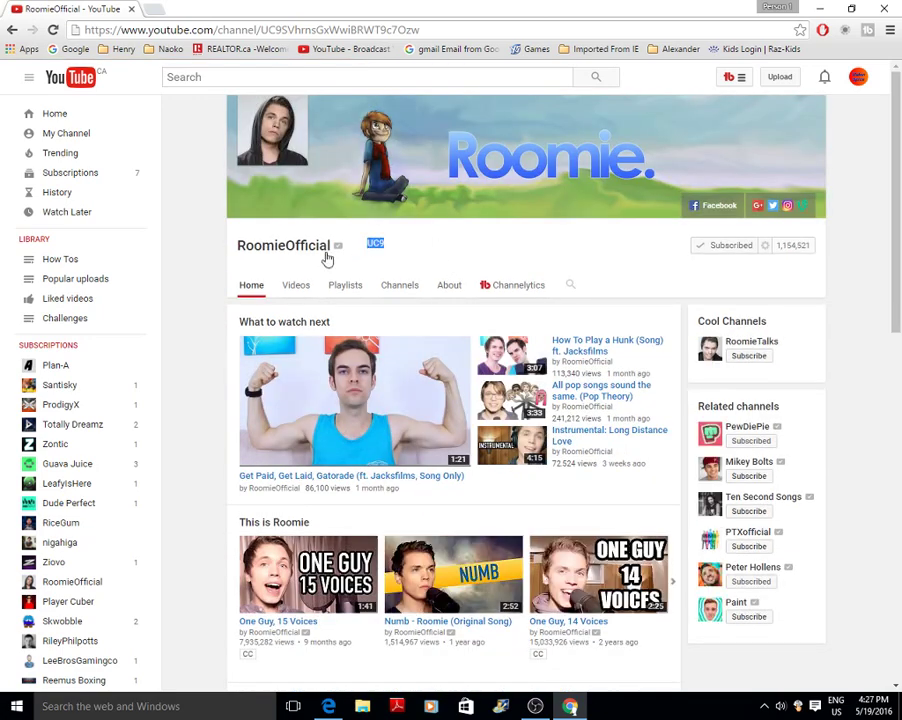
{"action": "left_click", "coordinate": [415, 242]}
{"action": "left_click", "coordinate": [412, 243]}
{"action": "left_click_drag", "start_coordinate": [436, 238], "coordinate": [367, 236]}
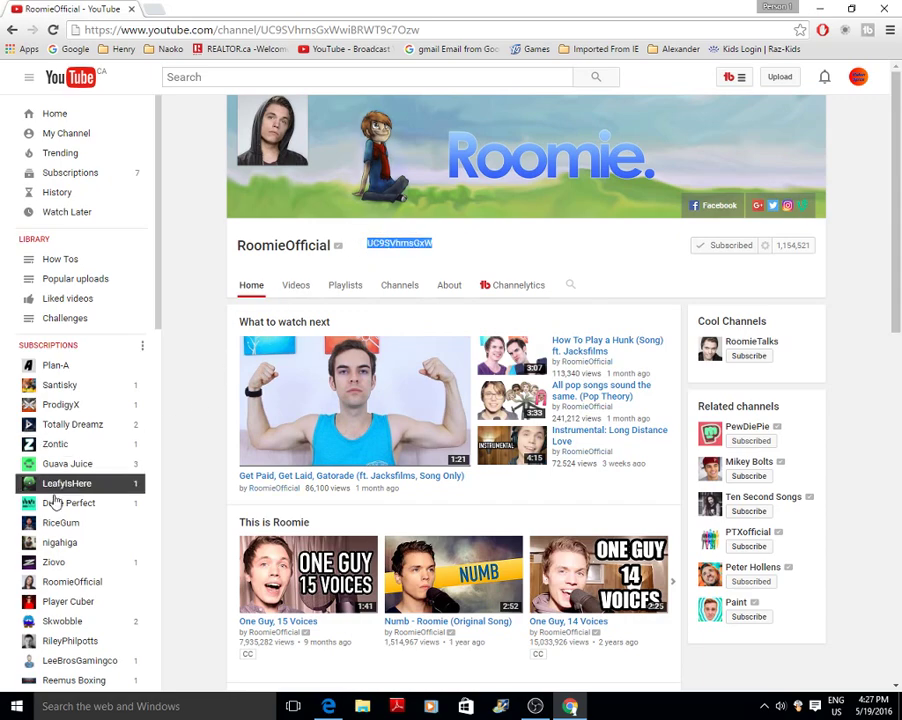
Open the subscribed Guava Juice channel and try to select hidden text beside its name
{"action": "left_click", "coordinate": [80, 463]}
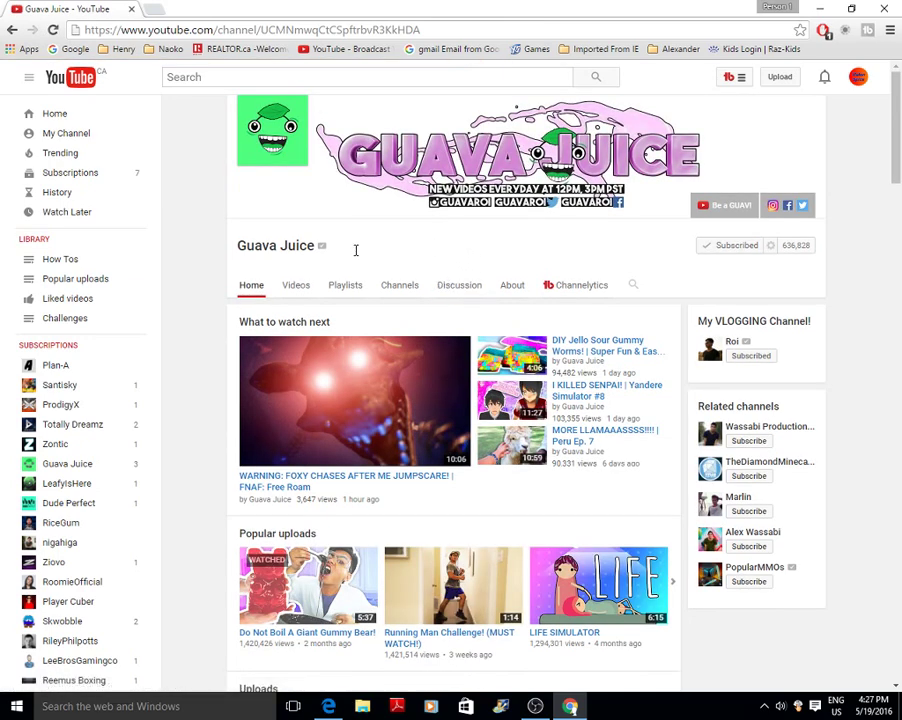
{"action": "double_click", "coordinate": [355, 250]}
{"action": "left_click", "coordinate": [363, 246]}
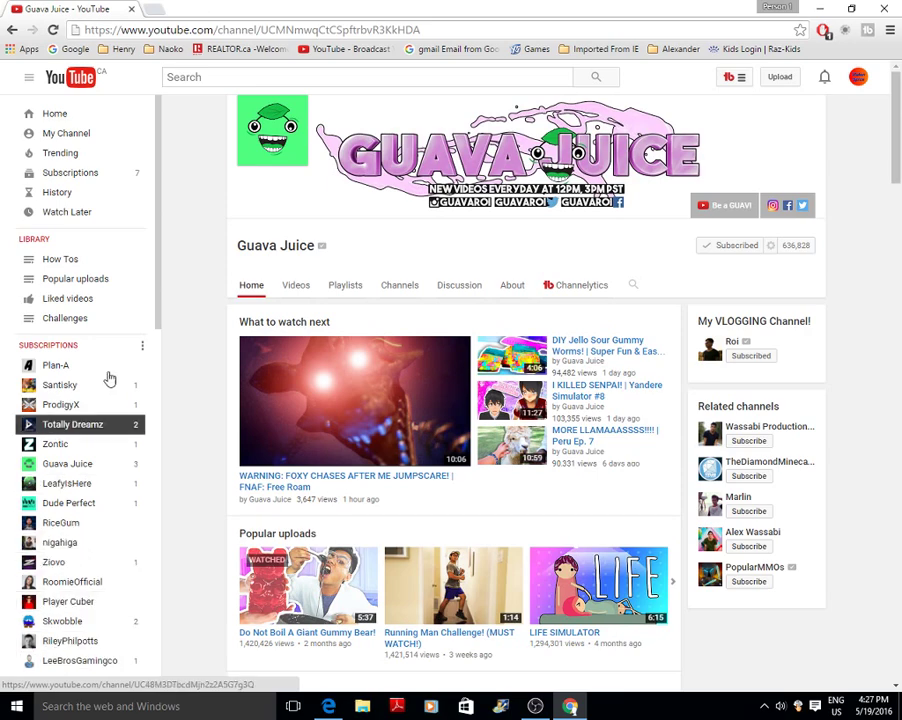
Return to the Melon Spice channel page, look over its uploads, and open the channel's analytics overview
{"action": "left_click", "coordinate": [86, 132]}
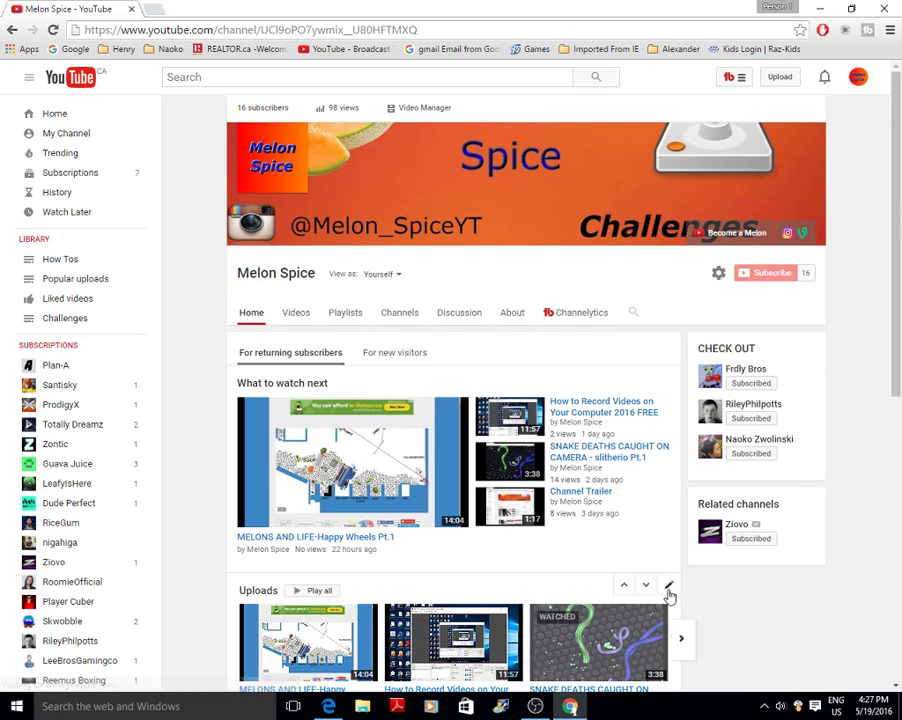
{"action": "scroll", "coordinate": [352, 534], "scroll_direction": "down", "scroll_amount": 2}
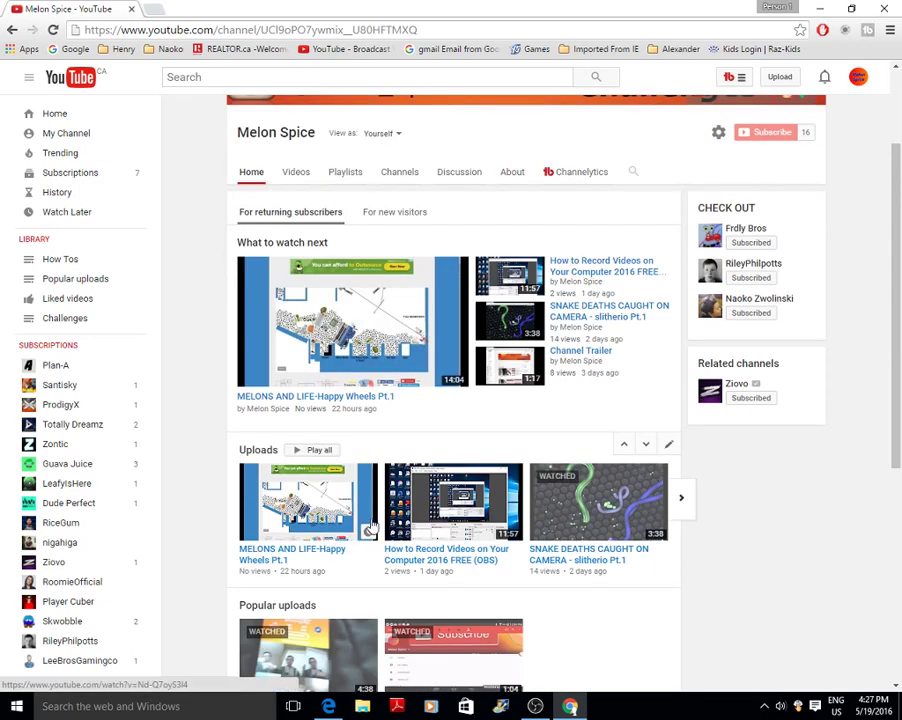
{"action": "scroll", "coordinate": [590, 585], "scroll_direction": "up", "scroll_amount": 2}
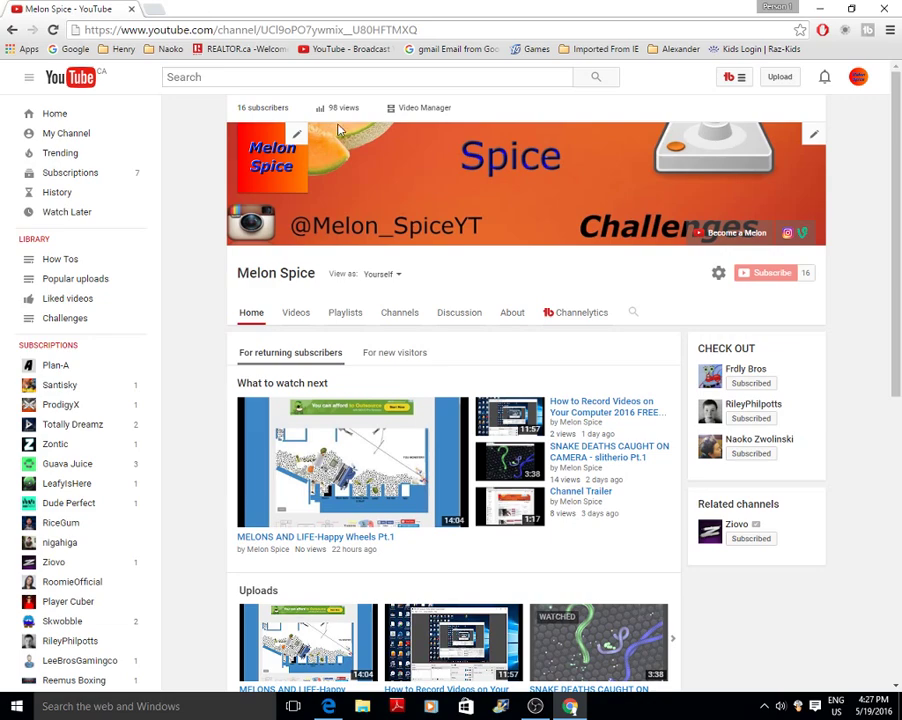
{"action": "left_click", "coordinate": [343, 112]}
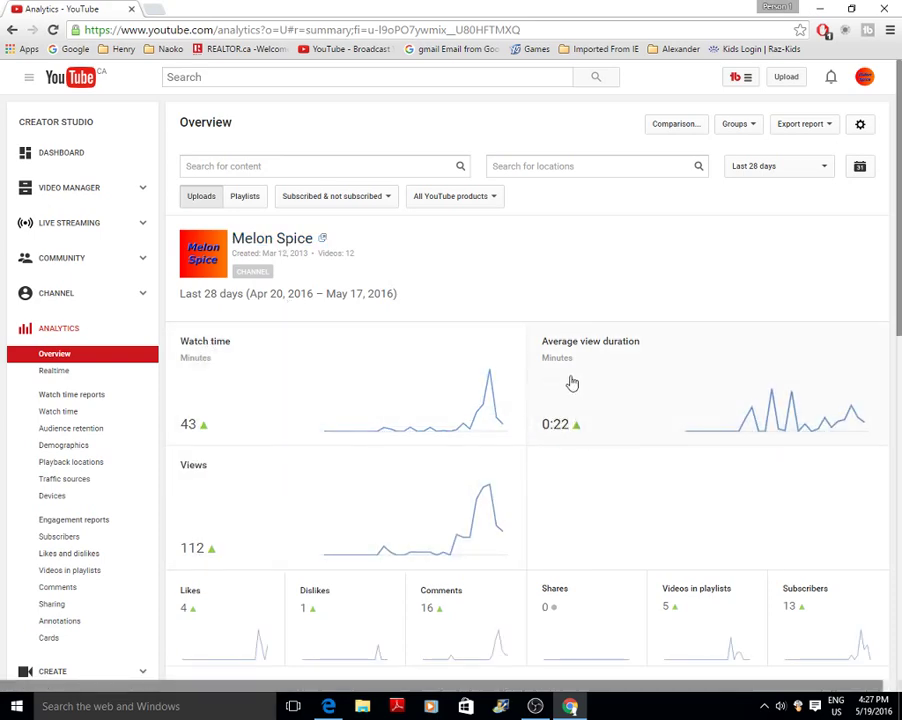
Examine the analytics overview's watch time, views, engagement figures, Top 10 Videos table, and geography, gender and traffic charts
{"action": "mouse_move", "coordinate": [572, 424]}
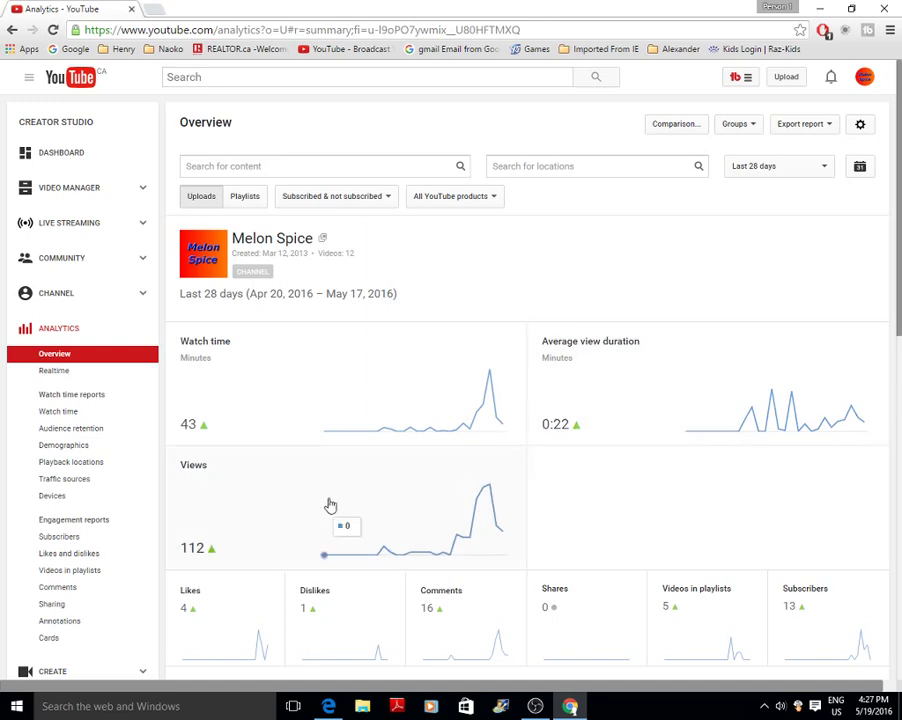
{"action": "mouse_move", "coordinate": [242, 544]}
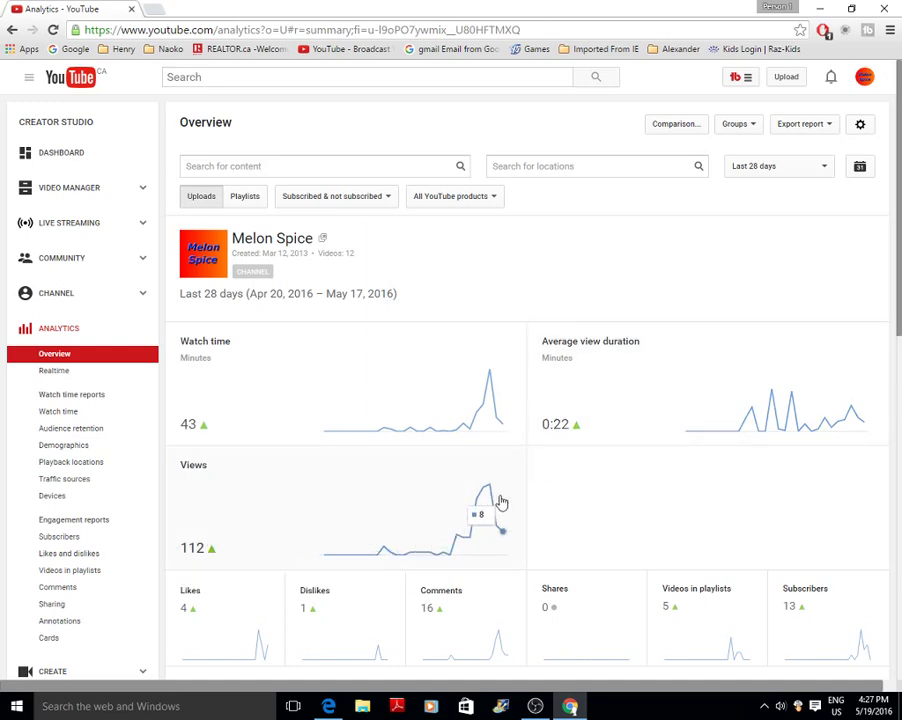
{"action": "scroll", "coordinate": [430, 580], "scroll_direction": "down", "scroll_amount": 2}
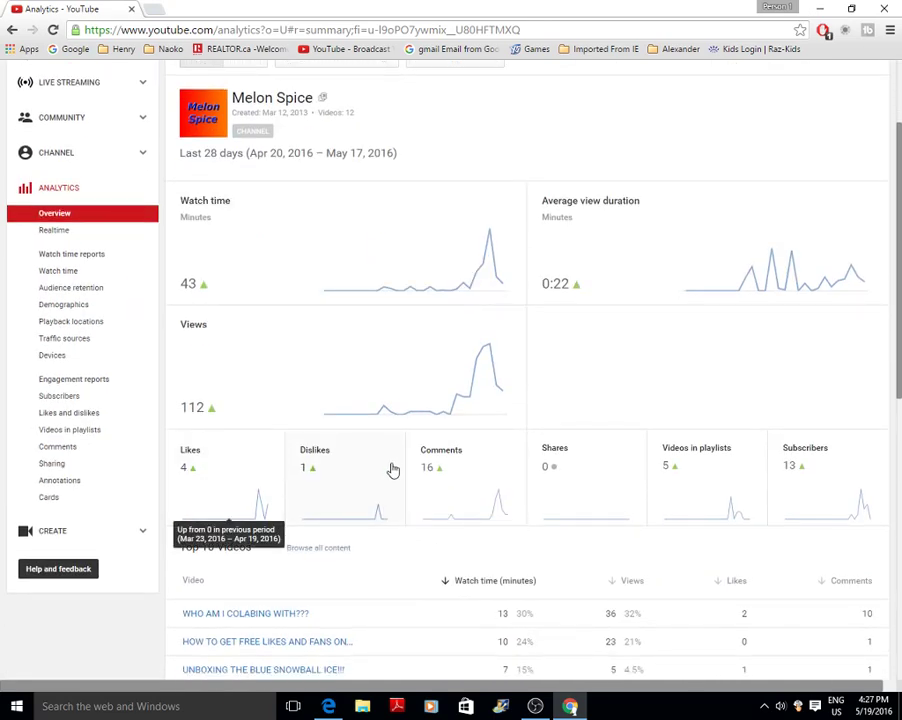
{"action": "mouse_move", "coordinate": [609, 497]}
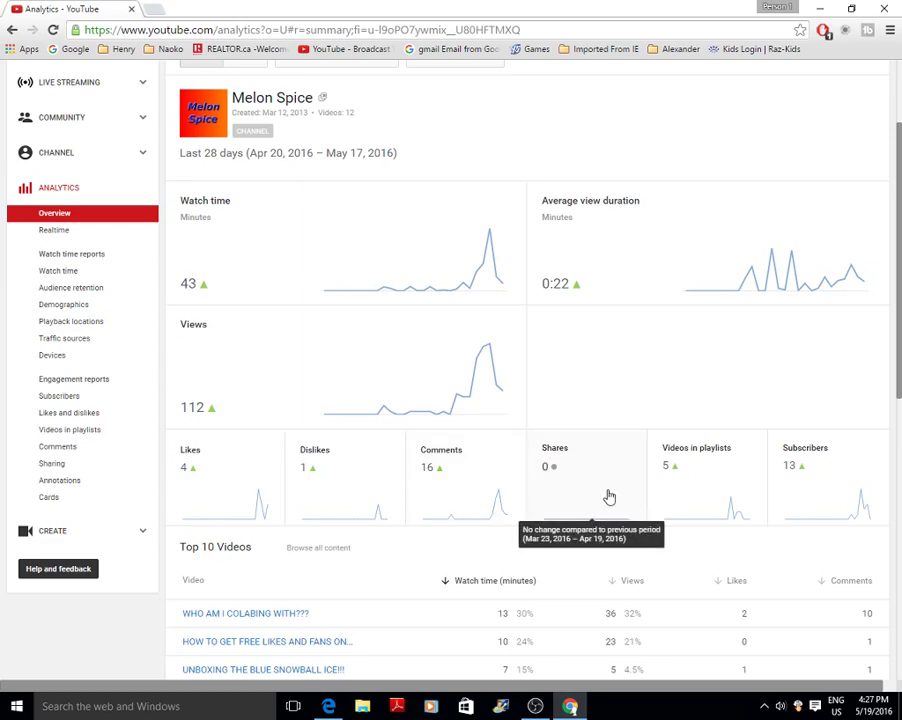
{"action": "mouse_move", "coordinate": [743, 497]}
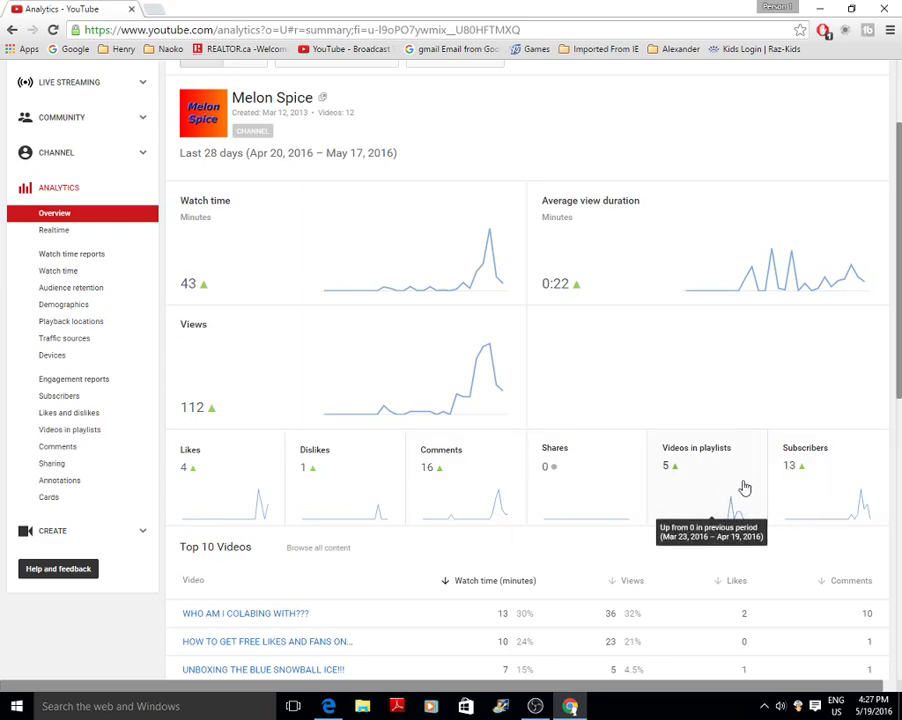
{"action": "mouse_move", "coordinate": [817, 497]}
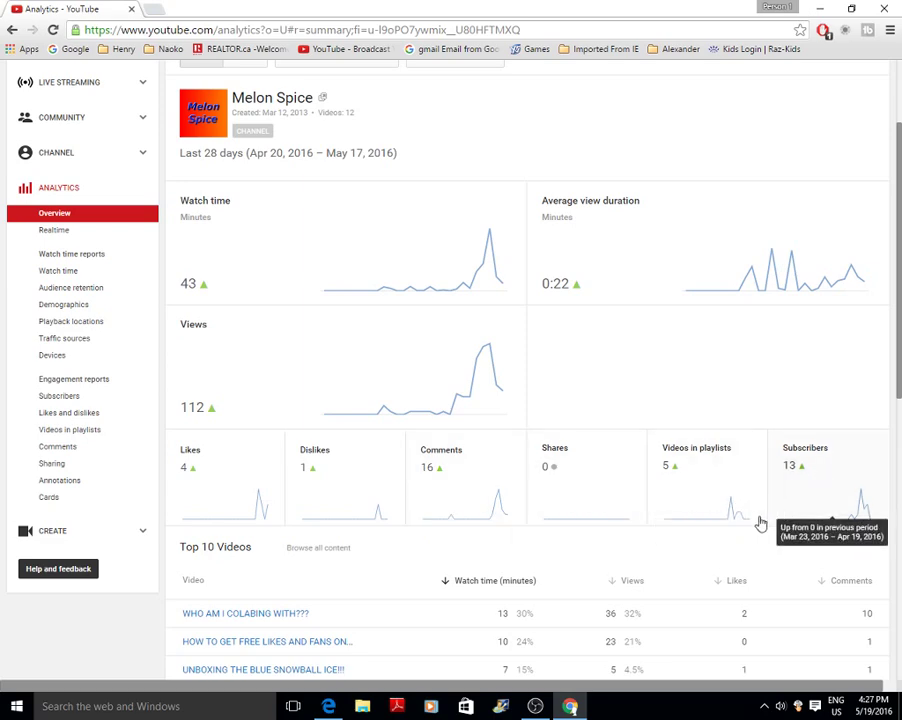
{"action": "scroll", "coordinate": [760, 524], "scroll_direction": "down", "scroll_amount": 5}
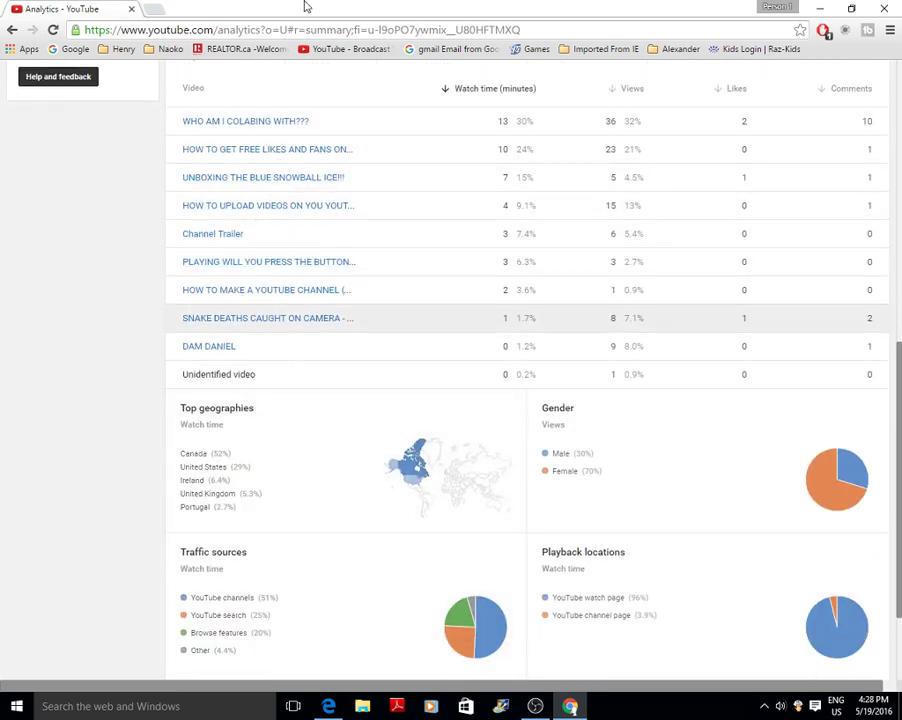
{"action": "scroll", "coordinate": [314, 304], "scroll_direction": "down", "scroll_amount": 2}
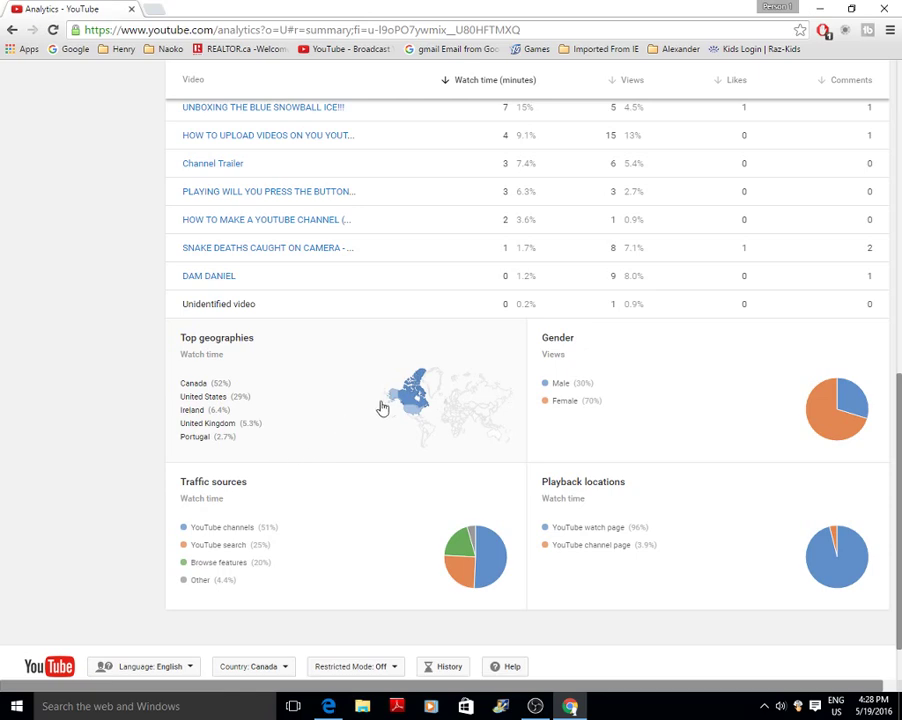
View the Demographics report from the Gender summary and return to the charts at the end of the analytics overview
{"action": "left_click", "coordinate": [565, 385]}
{"action": "triple_click", "coordinate": [572, 429]}
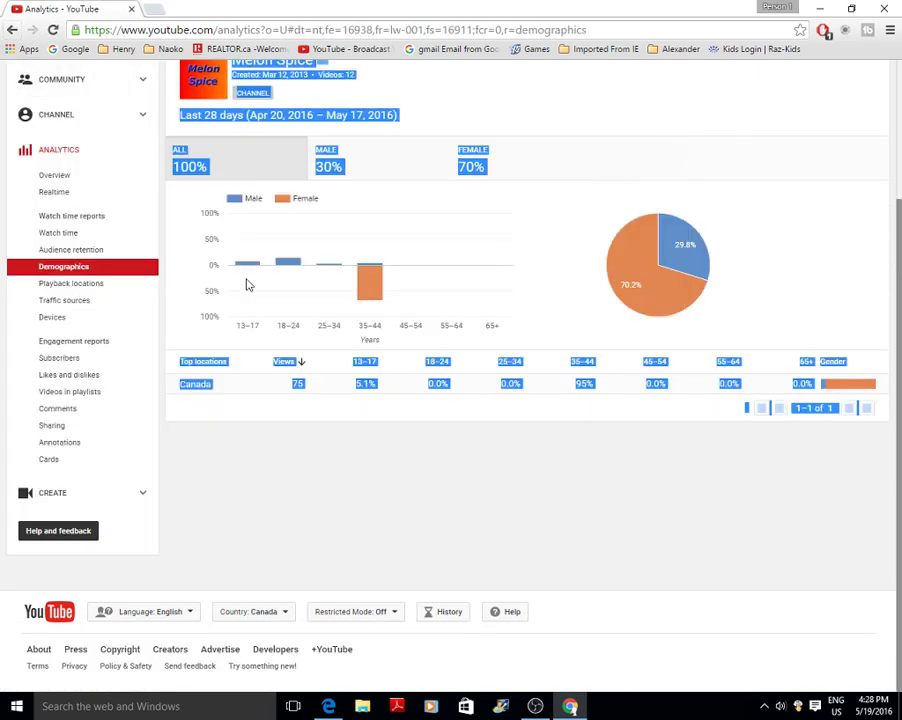
{"action": "left_click", "coordinate": [11, 29]}
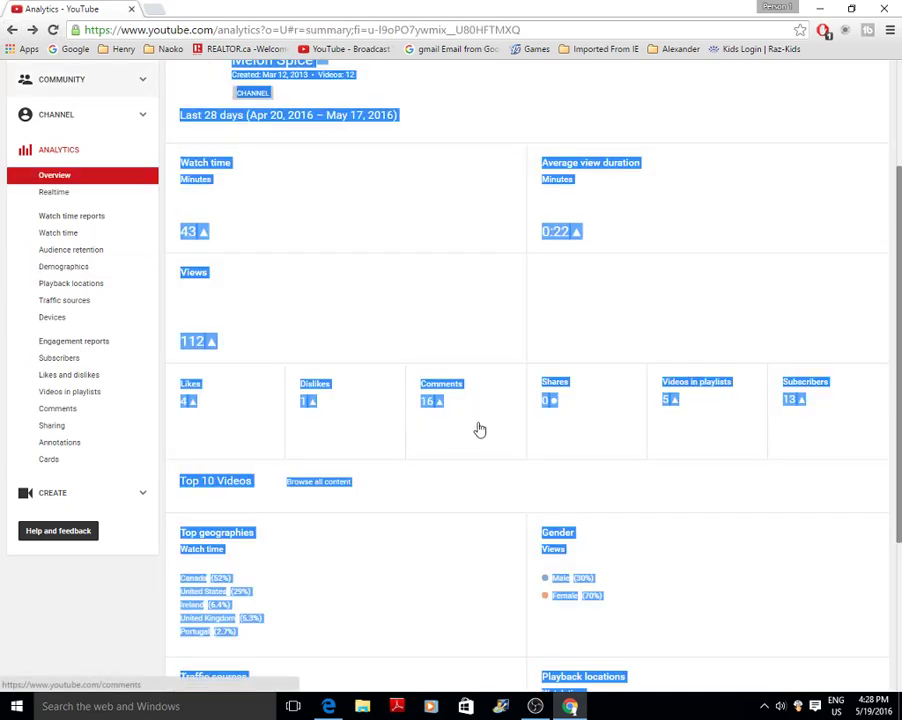
{"action": "left_click", "coordinate": [540, 543]}
{"action": "scroll", "coordinate": [540, 543], "scroll_direction": "down", "scroll_amount": 6}
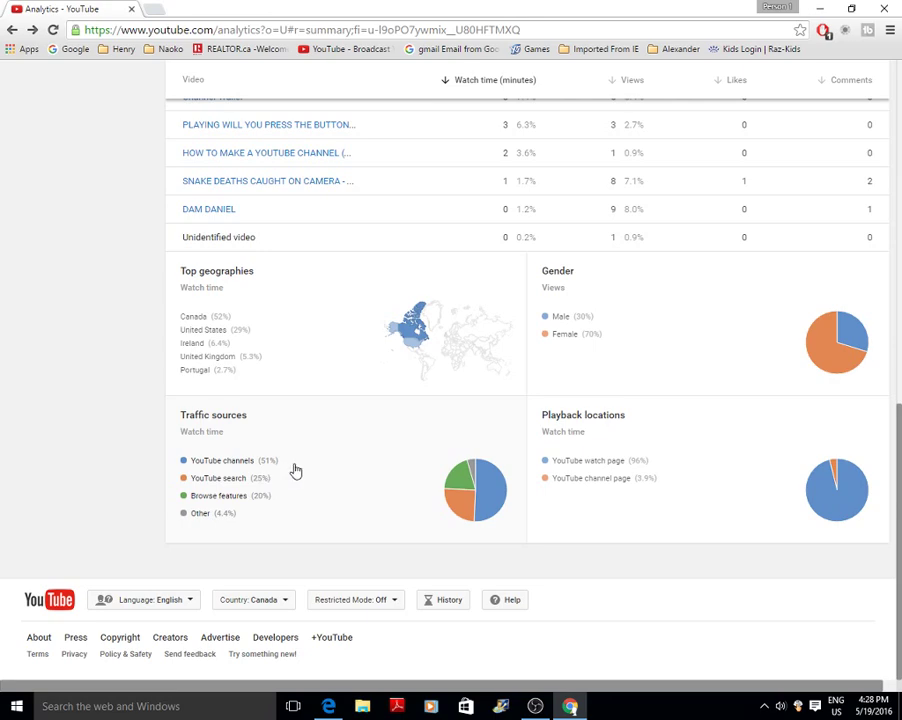
View the Traffic sources report and return to the traffic summary in the analytics overview
{"action": "left_click", "coordinate": [240, 500]}
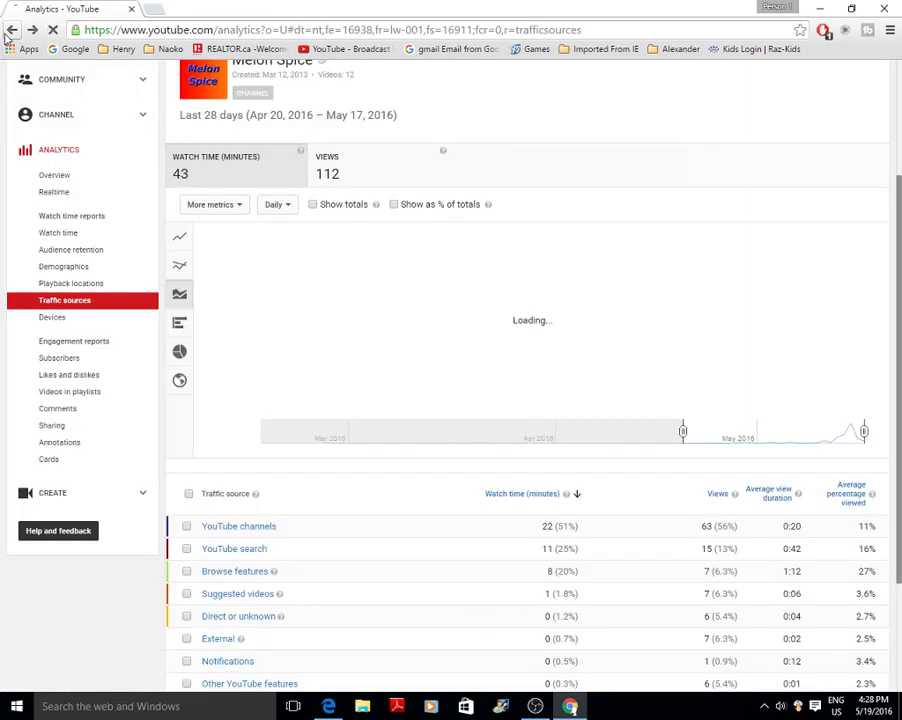
{"action": "left_click", "coordinate": [12, 30]}
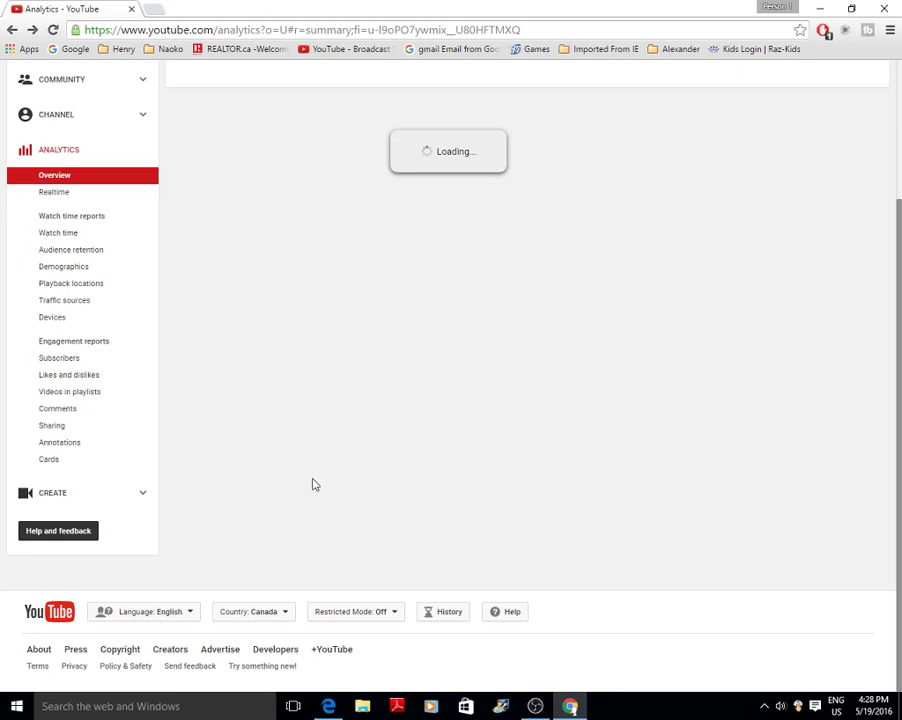
{"action": "scroll", "coordinate": [296, 515], "scroll_direction": "down", "scroll_amount": 6}
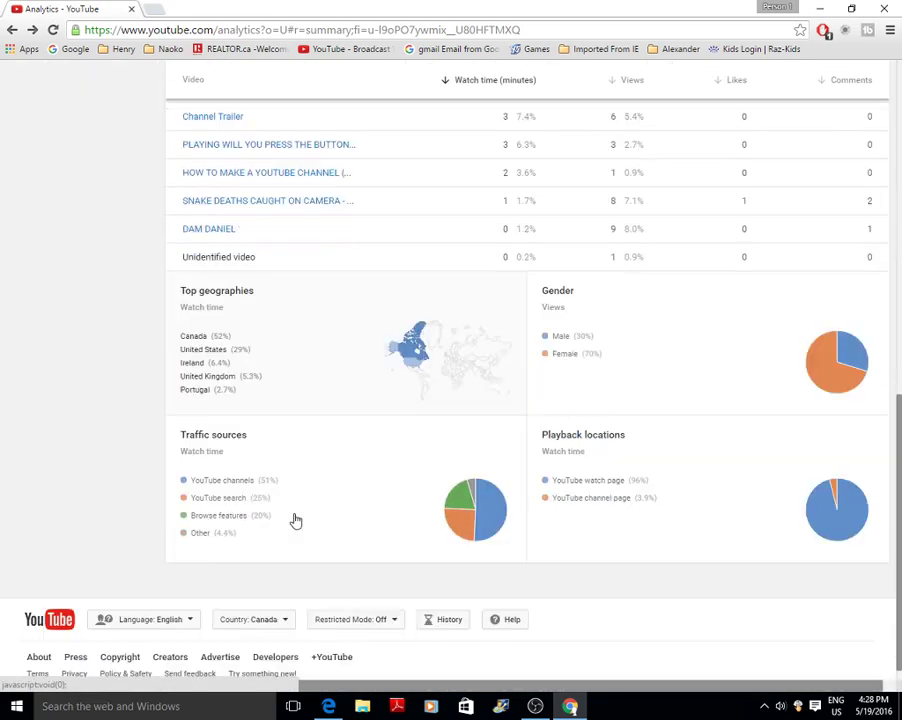
{"action": "scroll", "coordinate": [296, 520], "scroll_direction": "down", "scroll_amount": 1}
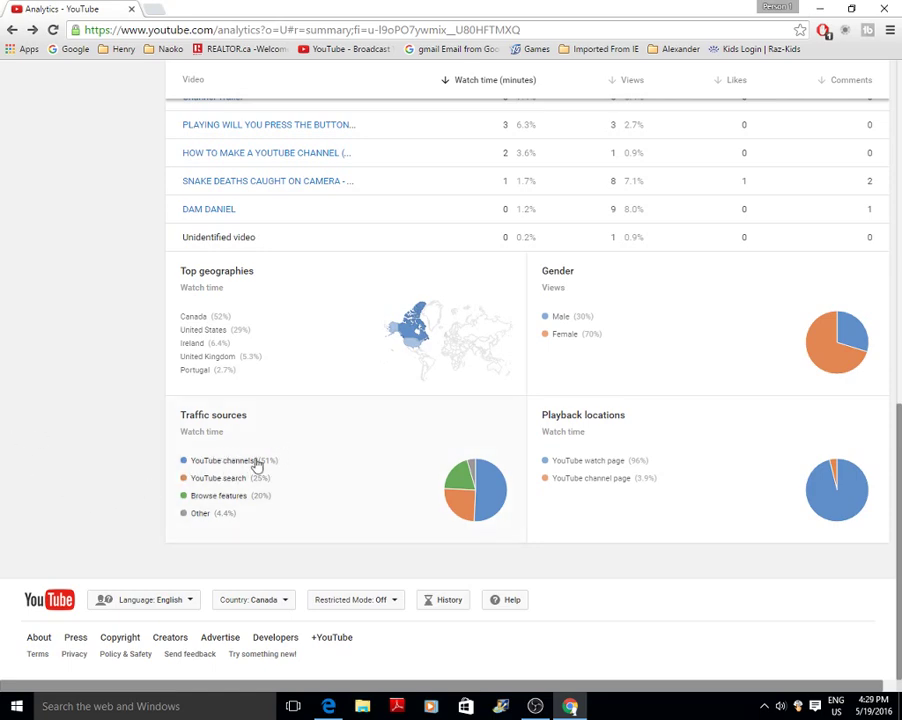
Load YouTube in a new tab, check the running OBS recording and minimise it, and open the Melon Spice channel page
{"action": "left_click", "coordinate": [153, 8]}
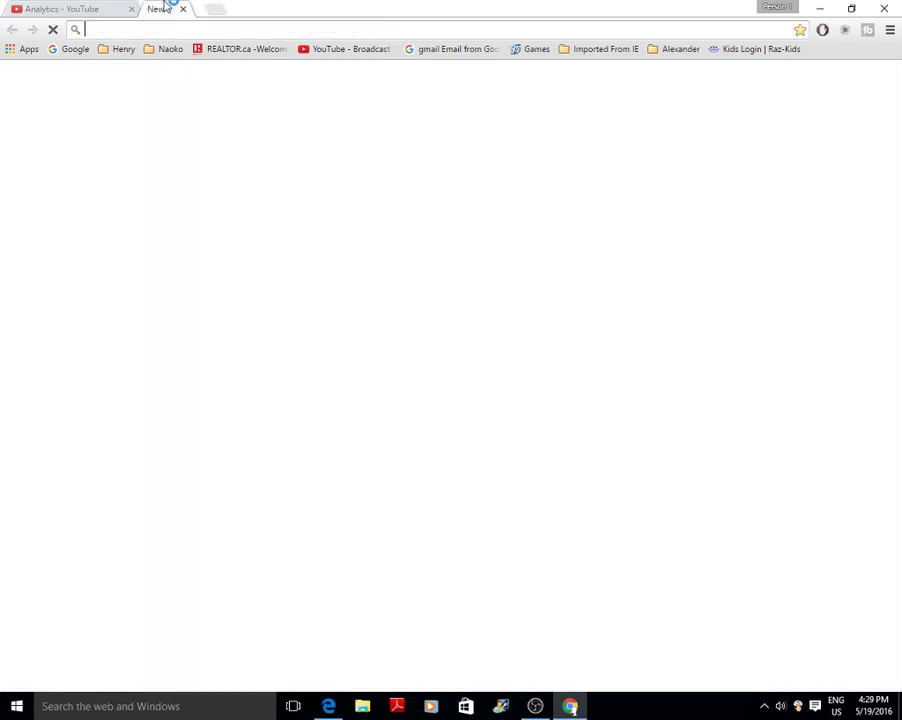
{"action": "left_click", "coordinate": [344, 52]}
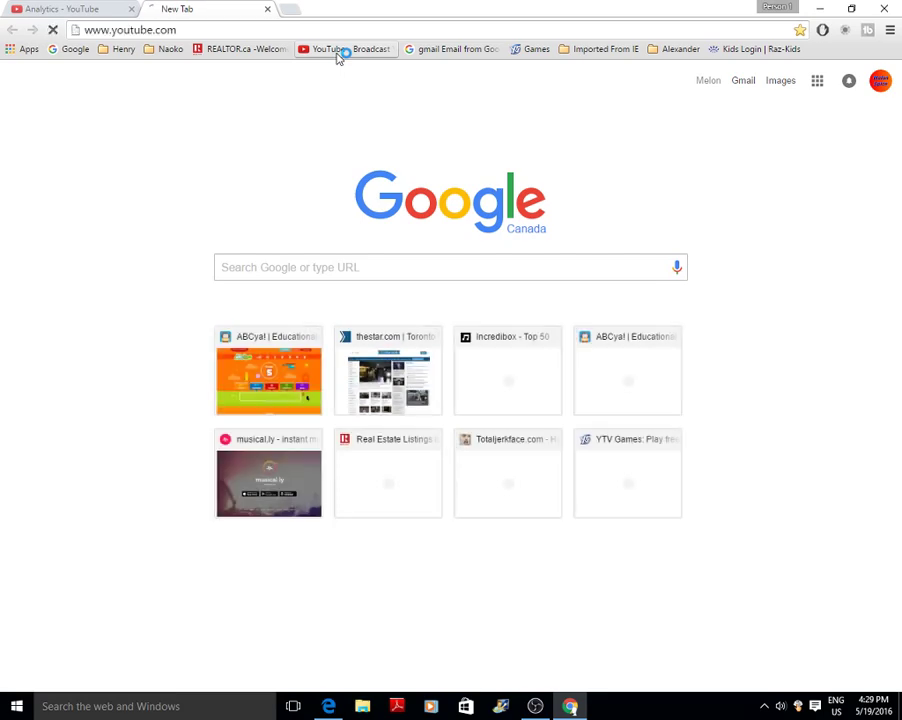
{"action": "left_click", "coordinate": [526, 705]}
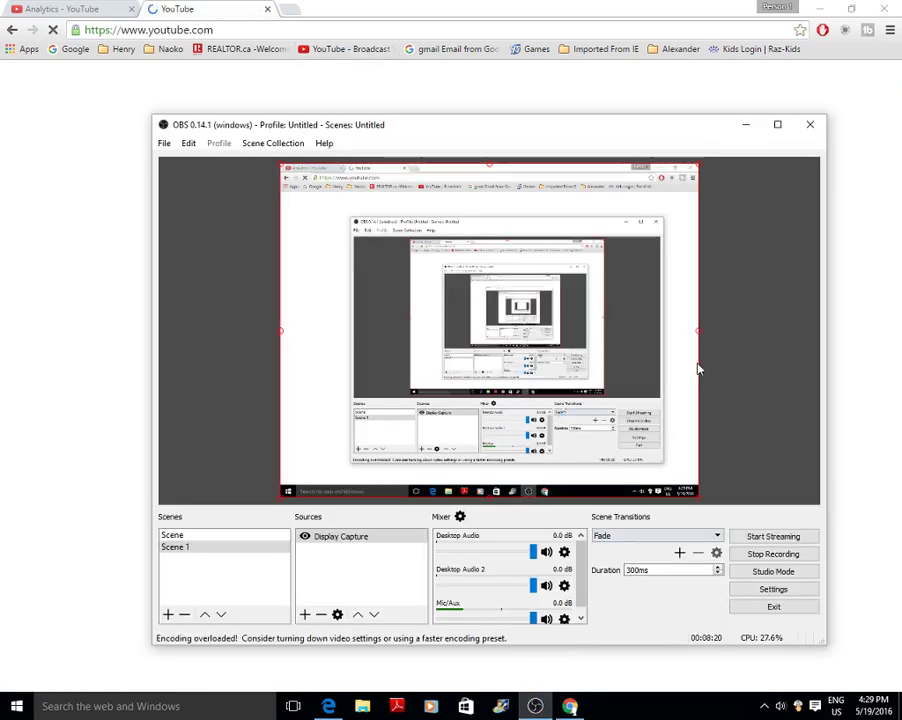
{"action": "left_click", "coordinate": [770, 124]}
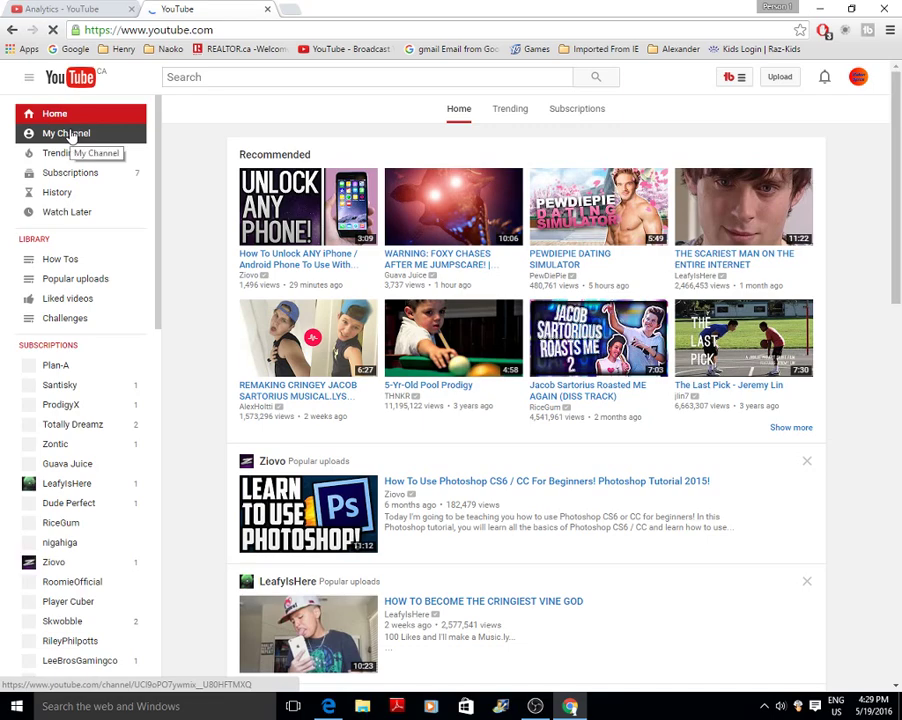
{"action": "left_click", "coordinate": [70, 135]}
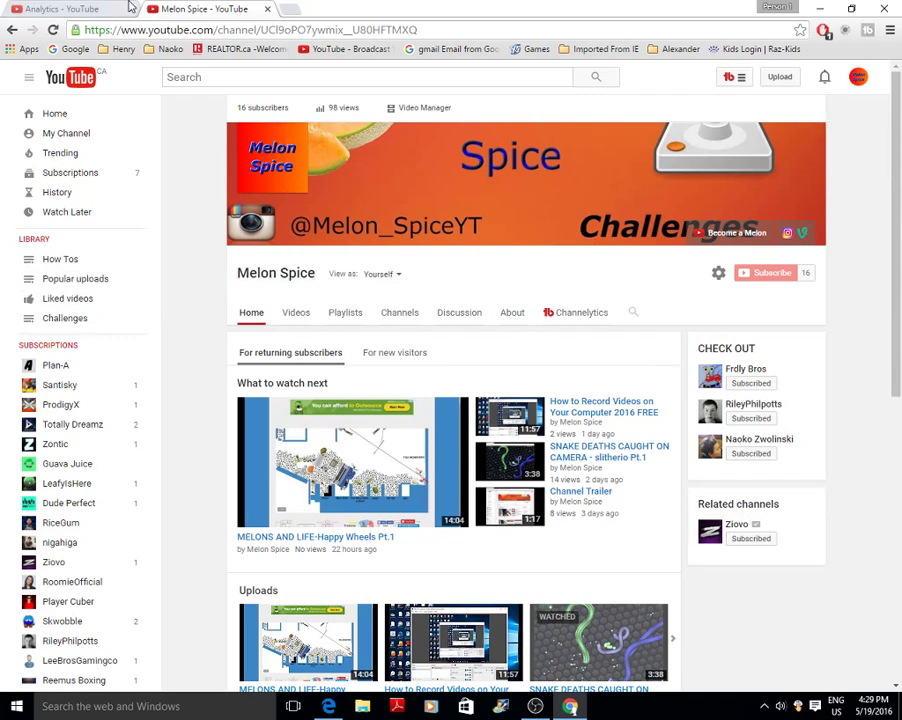
Review the Playback locations summary in the open analytics overview and bring that tab back to the Melon Spice channel page
{"action": "left_click", "coordinate": [126, 8]}
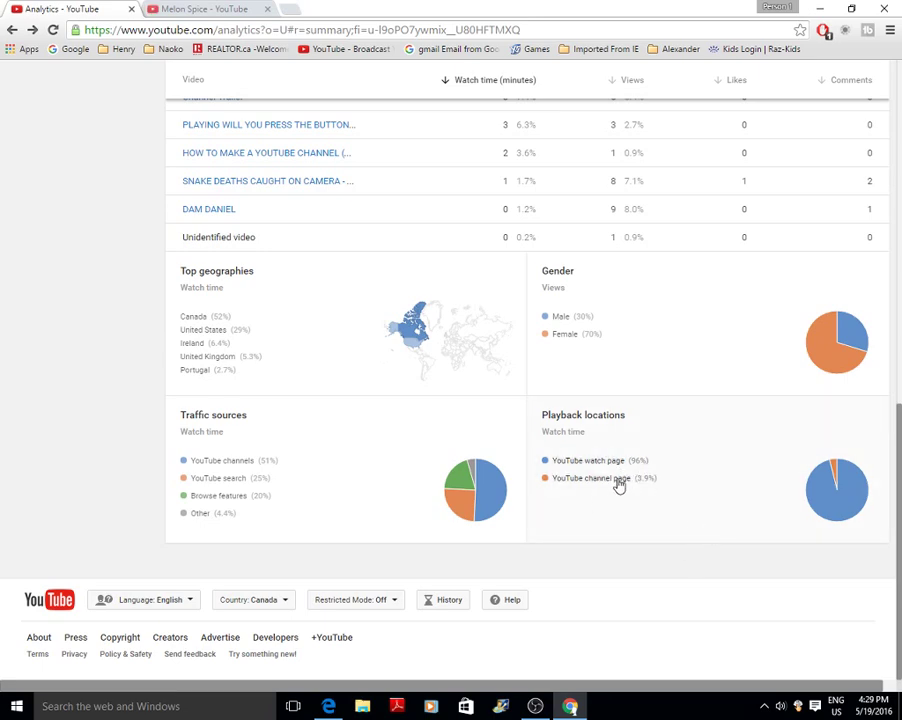
{"action": "left_click", "coordinate": [146, 8]}
{"action": "left_click", "coordinate": [60, 8]}
{"action": "scroll", "coordinate": [465, 330], "scroll_direction": "up", "scroll_amount": 15}
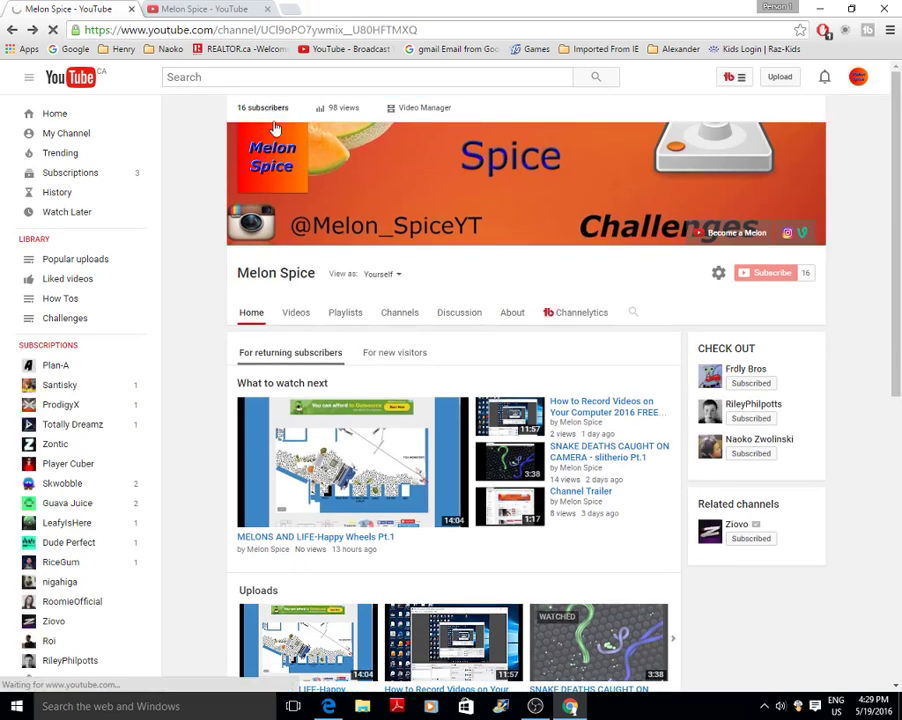
Look through the channel's subscriber list and return to the Melon Spice channel page
{"action": "left_click", "coordinate": [266, 108]}
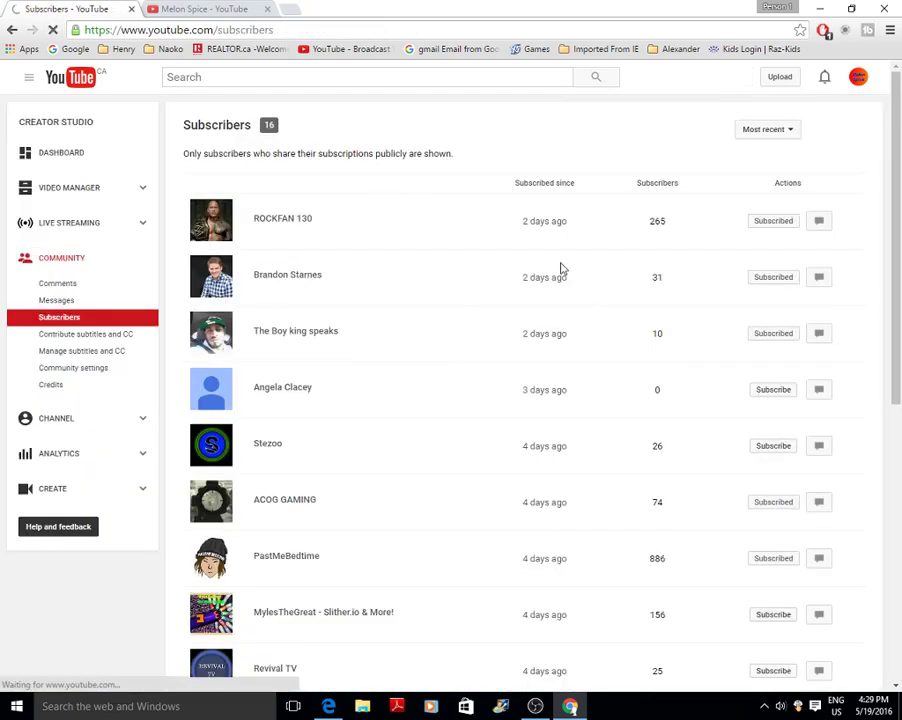
{"action": "scroll", "coordinate": [560, 268], "scroll_direction": "down", "scroll_amount": 5}
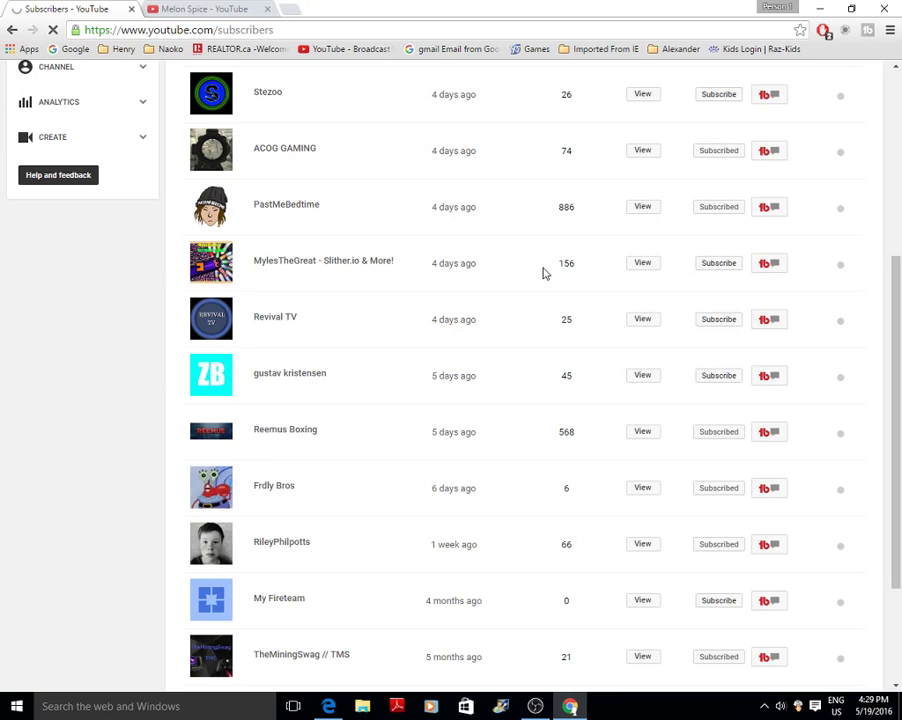
{"action": "left_click", "coordinate": [12, 29]}
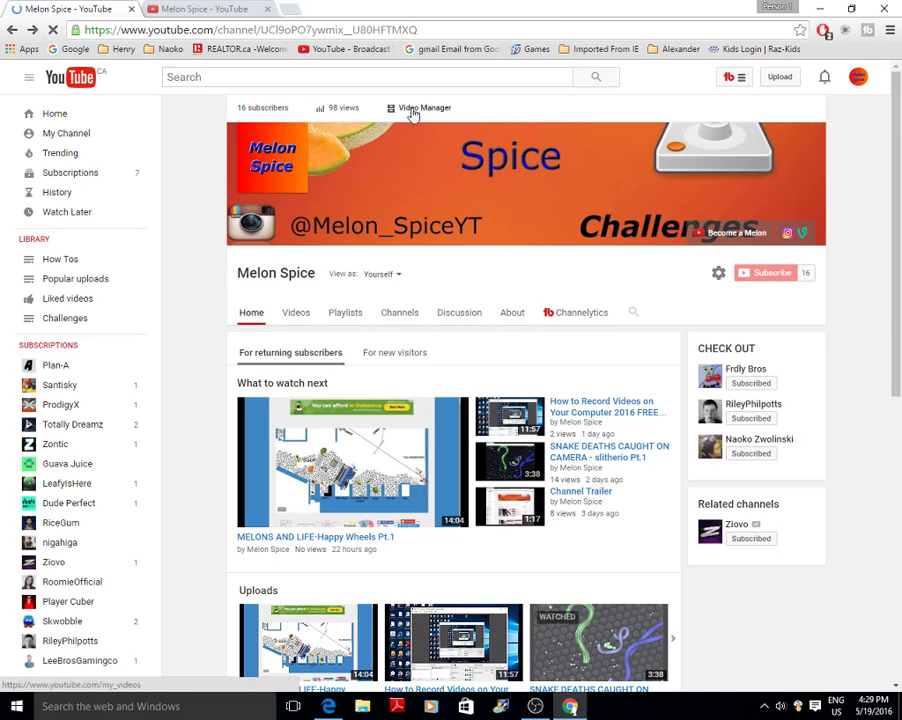
{"action": "left_click", "coordinate": [416, 110]}
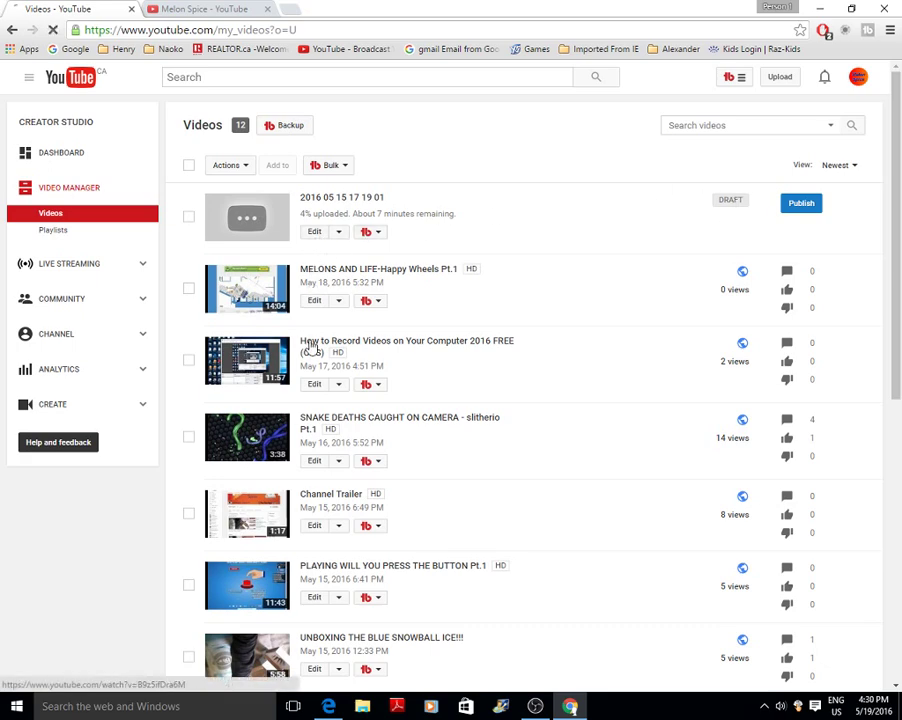
{"action": "left_click", "coordinate": [315, 231]}
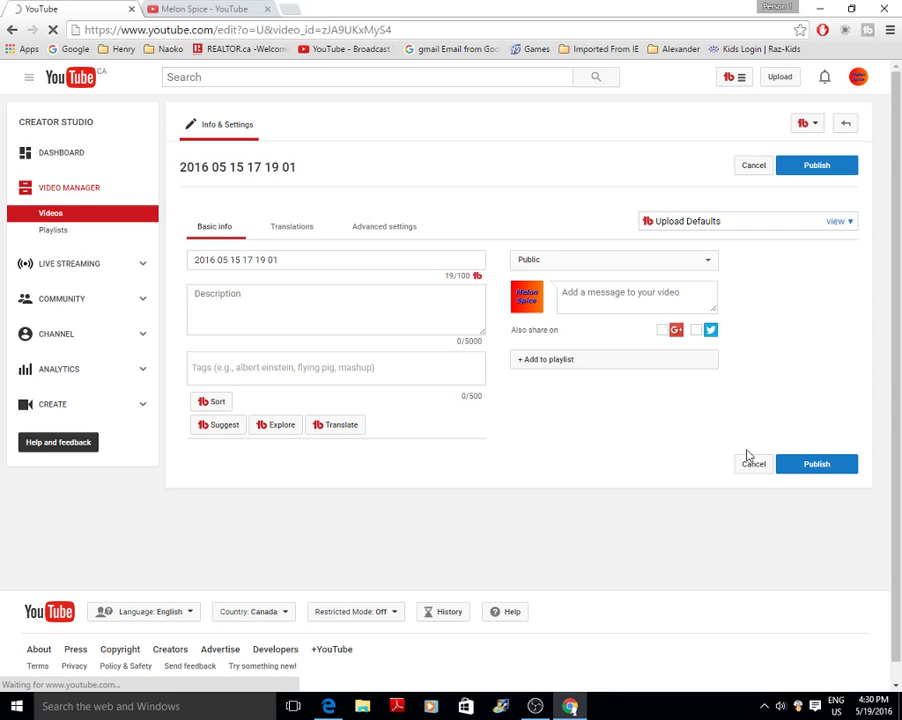
{"action": "left_click", "coordinate": [753, 464]}
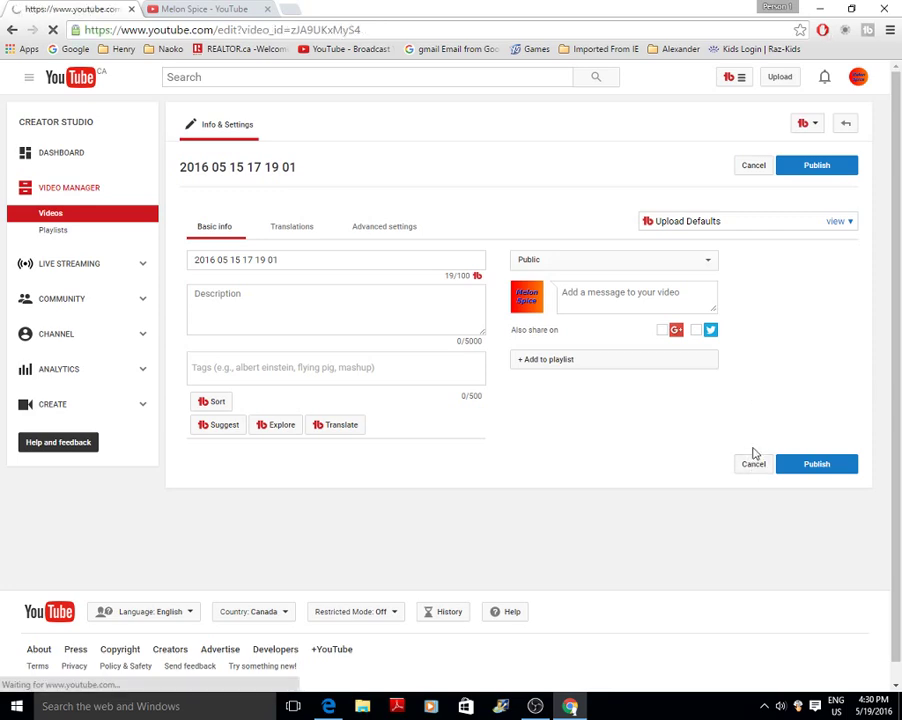
{"action": "left_click", "coordinate": [754, 382]}
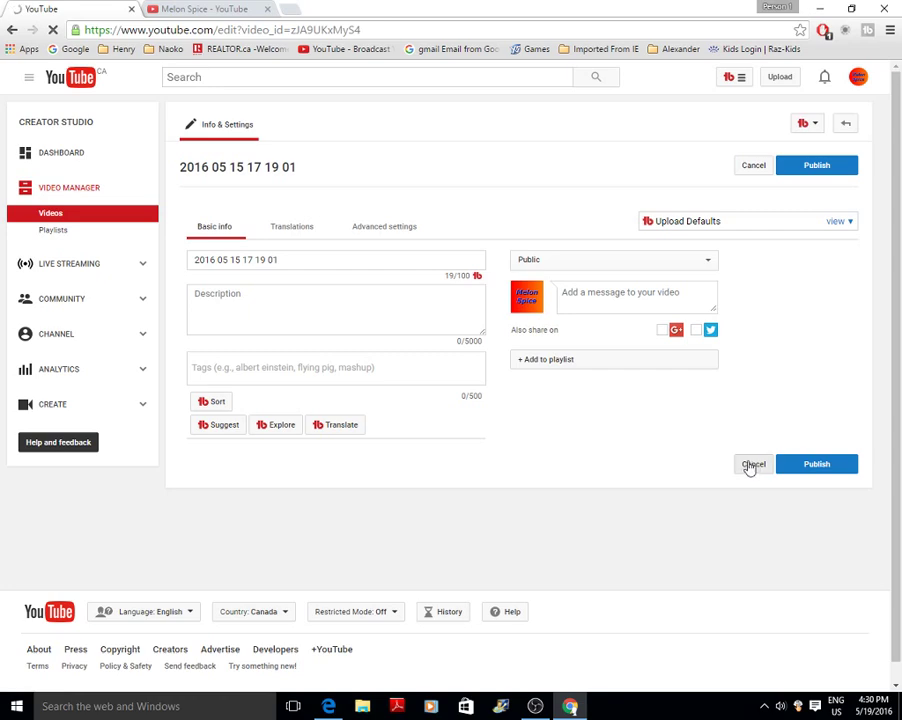
{"action": "left_click", "coordinate": [745, 464]}
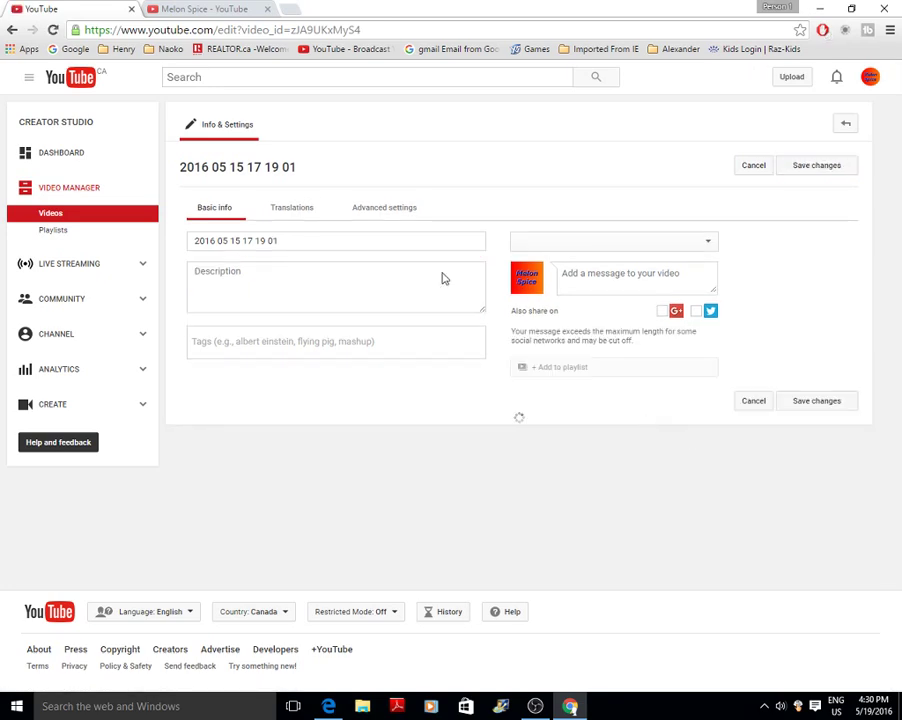
{"action": "left_click", "coordinate": [10, 29]}
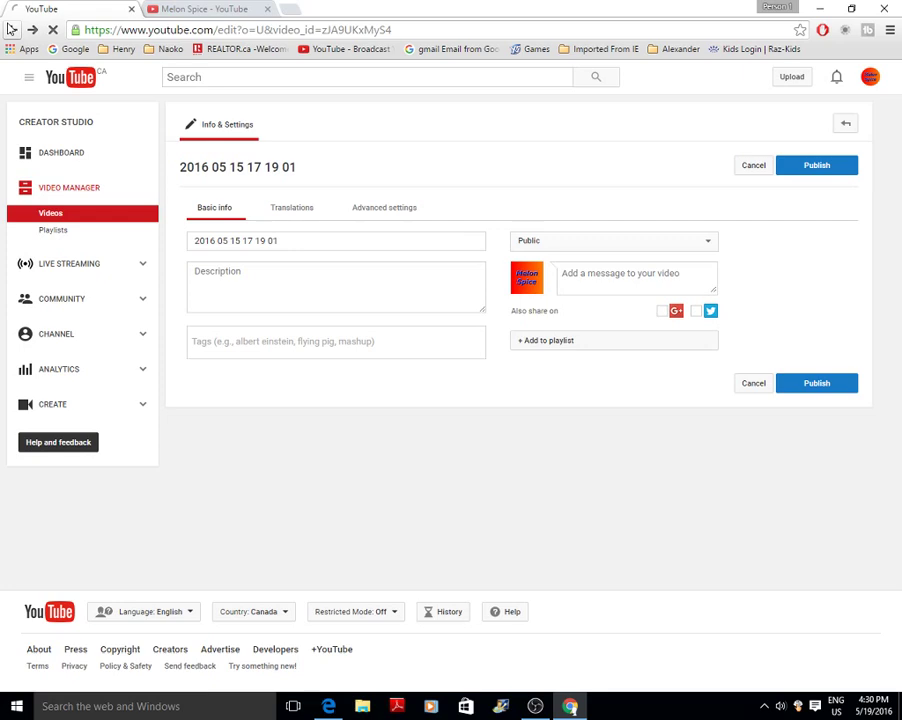
{"action": "left_click", "coordinate": [10, 29]}
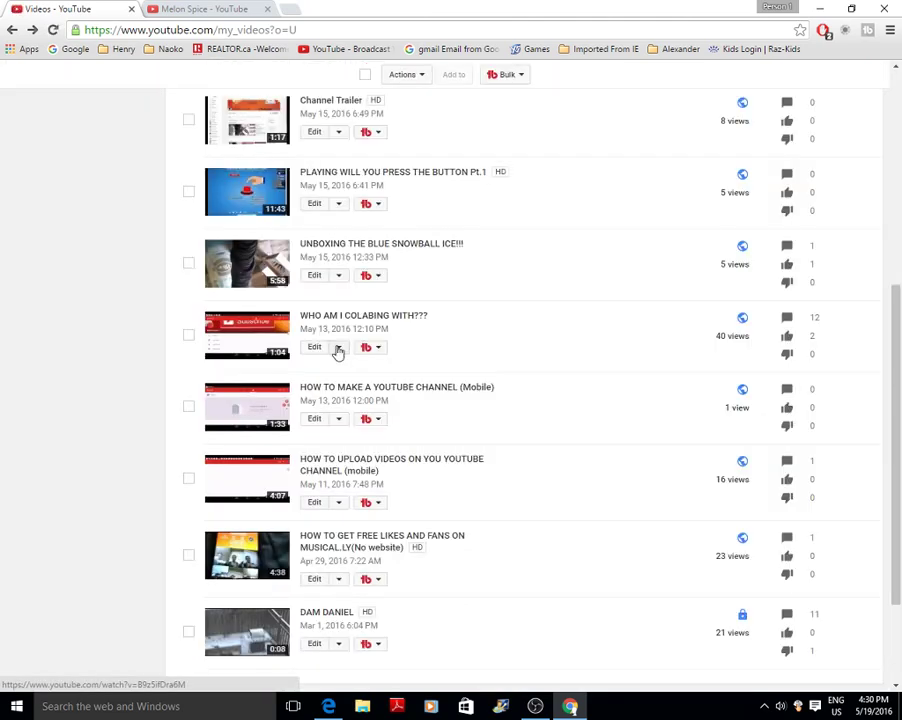
Open the UNBOXING THE BLUE SNOWBALL ICE!!! video for editing and review its title, description and tags
{"action": "scroll", "coordinate": [333, 624], "scroll_direction": "up", "scroll_amount": 1}
{"action": "scroll", "coordinate": [334, 622], "scroll_direction": "down", "scroll_amount": 1}
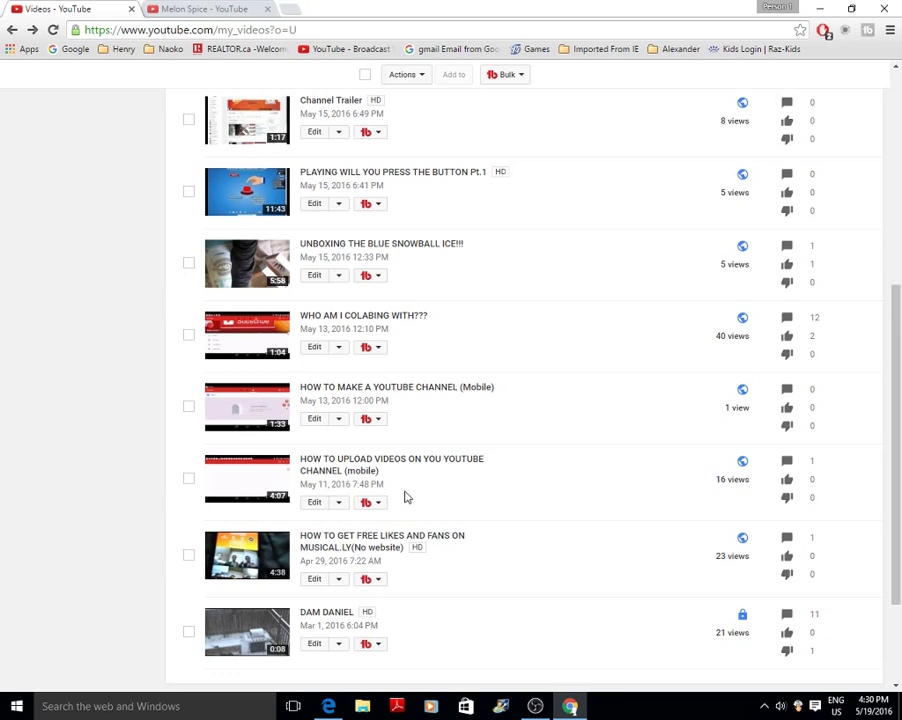
{"action": "scroll", "coordinate": [405, 494], "scroll_direction": "up", "scroll_amount": 1}
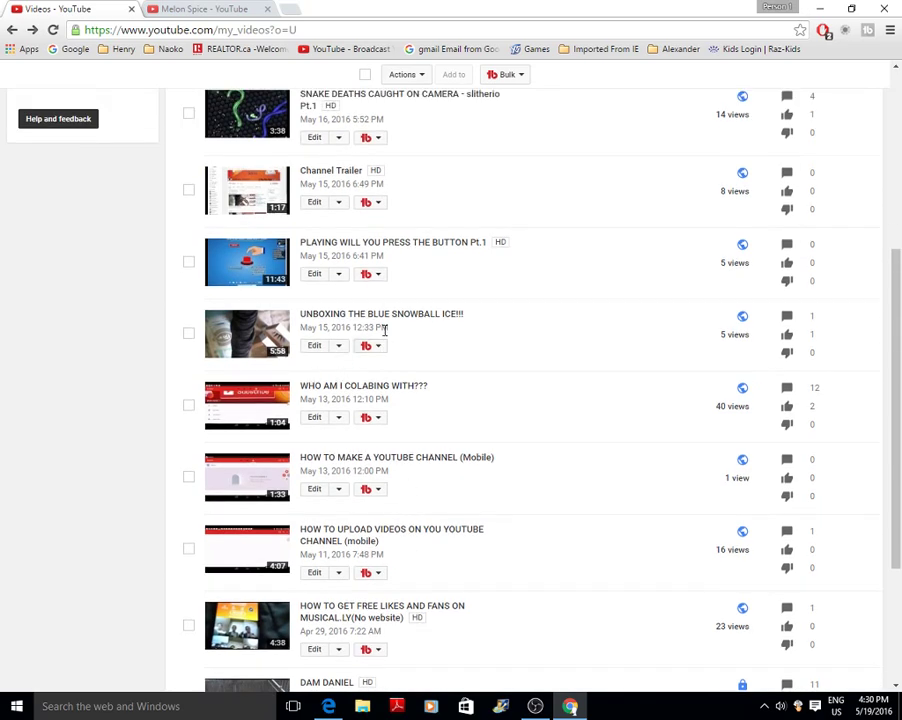
{"action": "left_click", "coordinate": [322, 345]}
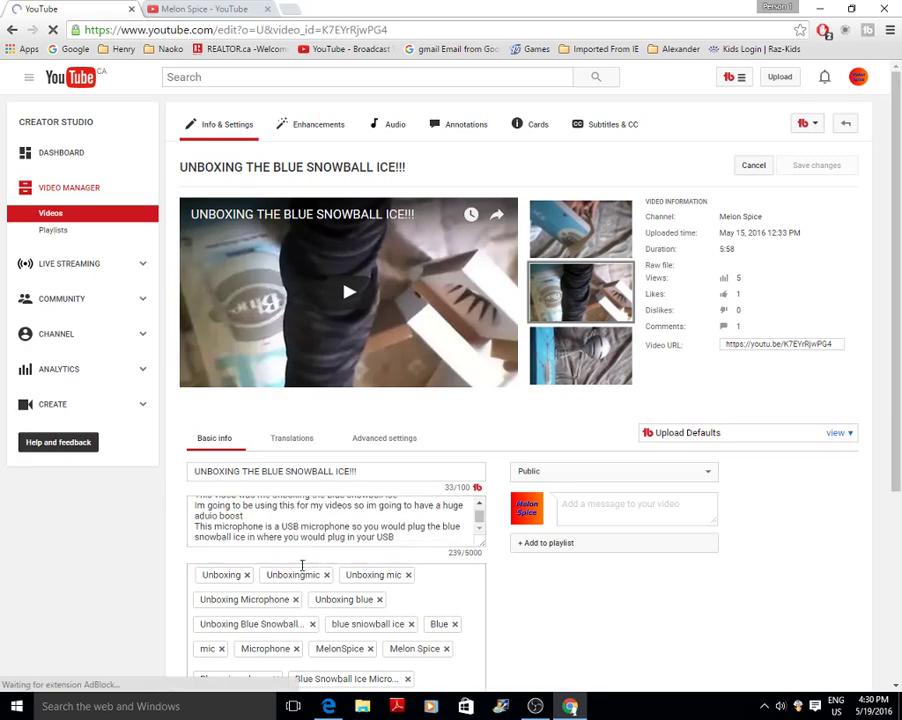
{"action": "scroll", "coordinate": [298, 578], "scroll_direction": "down", "scroll_amount": 3}
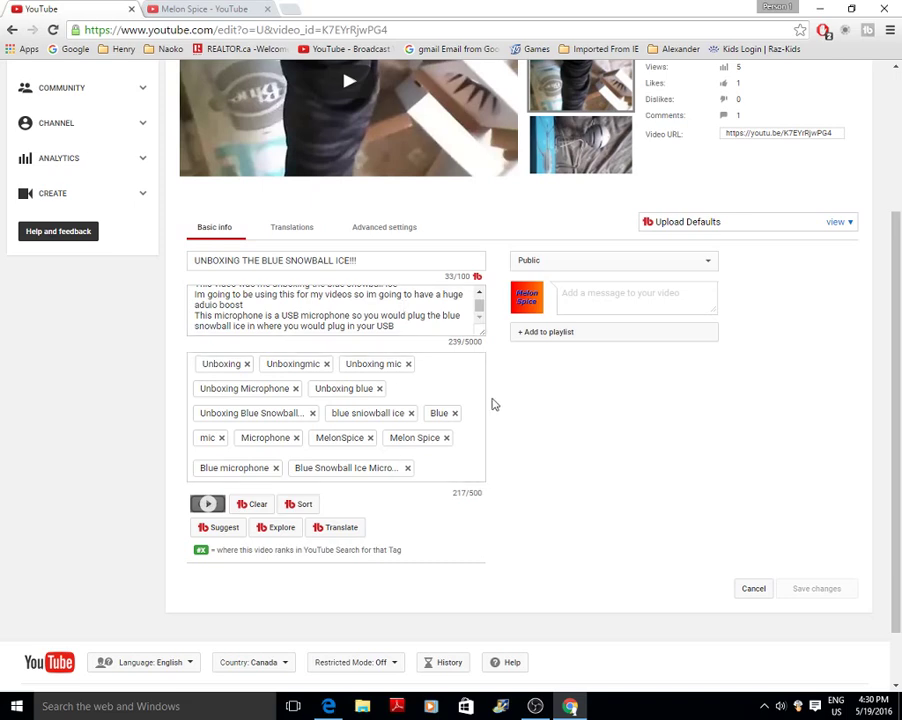
{"action": "scroll", "coordinate": [428, 318], "scroll_direction": "up", "scroll_amount": 1}
{"action": "scroll", "coordinate": [426, 320], "scroll_direction": "down", "scroll_amount": 1}
{"action": "scroll", "coordinate": [427, 316], "scroll_direction": "up", "scroll_amount": 1}
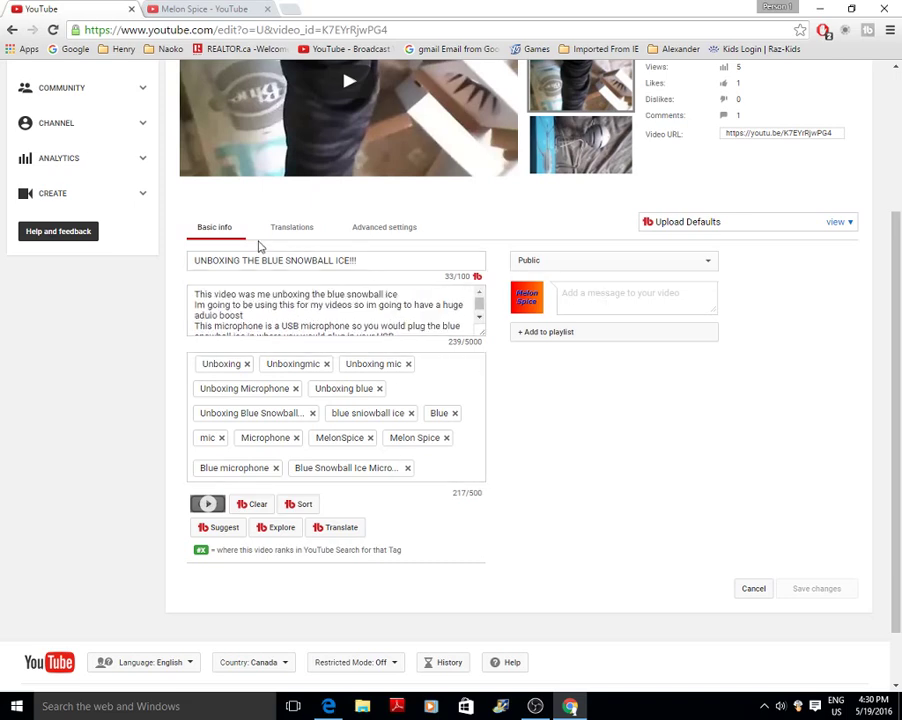
{"action": "scroll", "coordinate": [463, 264], "scroll_direction": "up", "scroll_amount": 2}
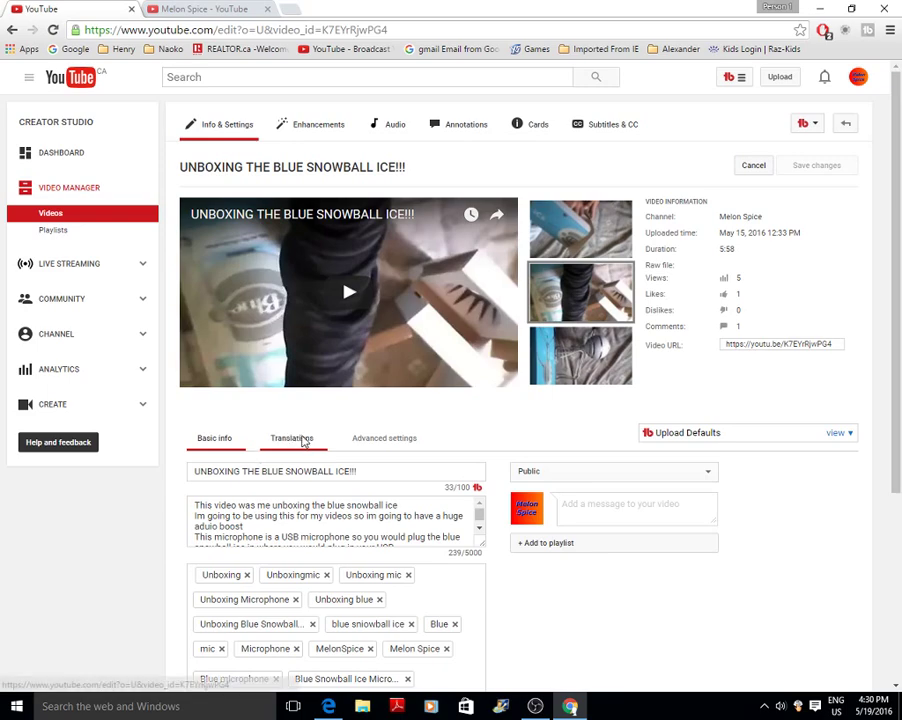
Review the translation options and advanced settings of the unboxing video
{"action": "left_click", "coordinate": [294, 438]}
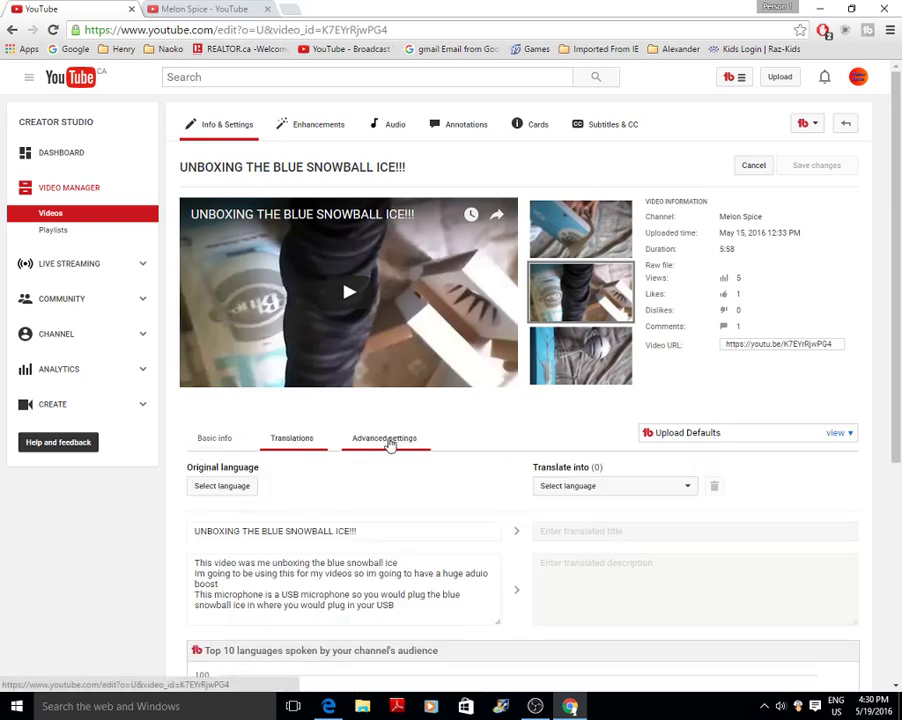
{"action": "left_click", "coordinate": [386, 440]}
{"action": "scroll", "coordinate": [479, 460], "scroll_direction": "down", "scroll_amount": 4}
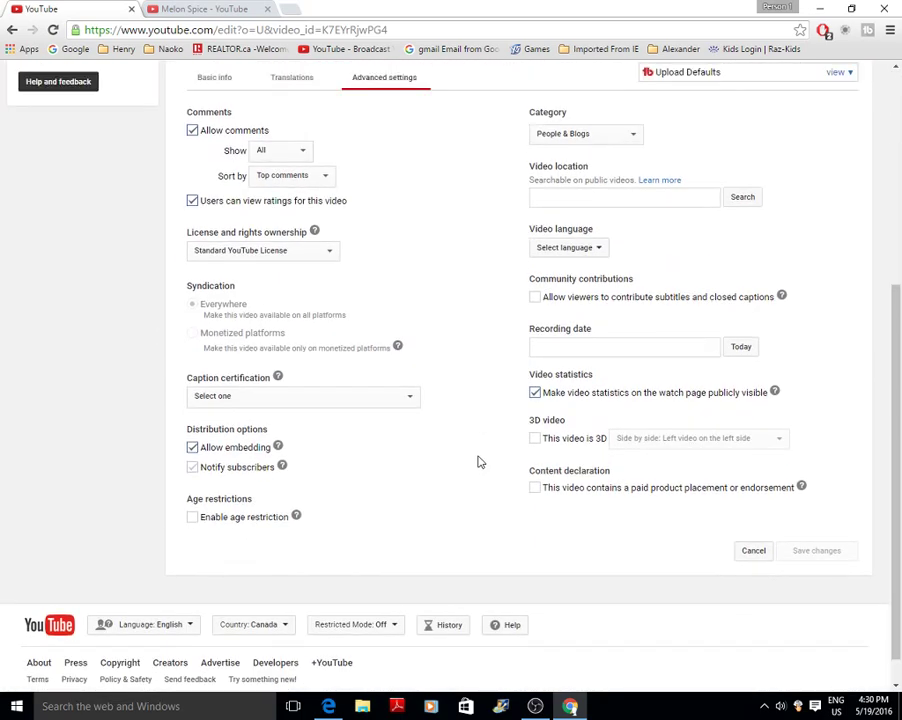
{"action": "scroll", "coordinate": [479, 462], "scroll_direction": "up", "scroll_amount": 4}
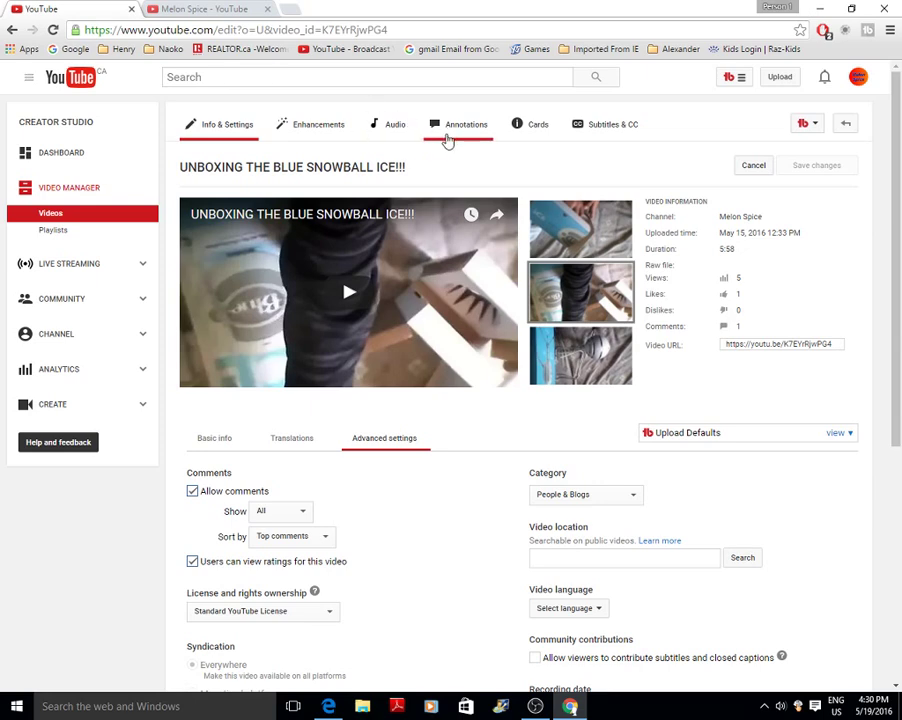
View the unboxing video's Cards page, pause its playback, and return to the Melon Spice channel page
{"action": "left_click", "coordinate": [534, 133]}
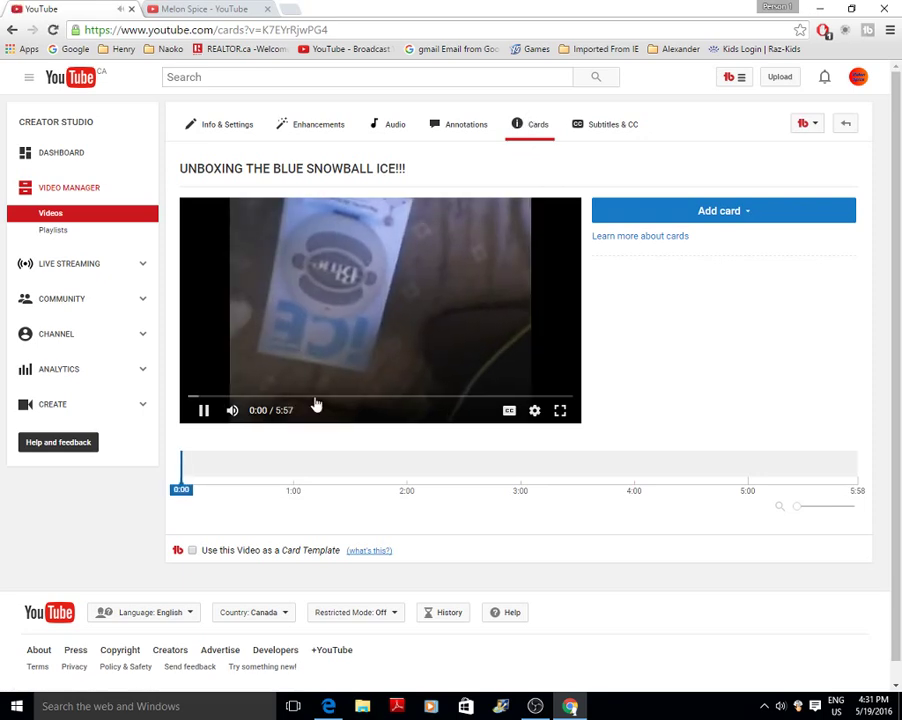
{"action": "left_click", "coordinate": [203, 410]}
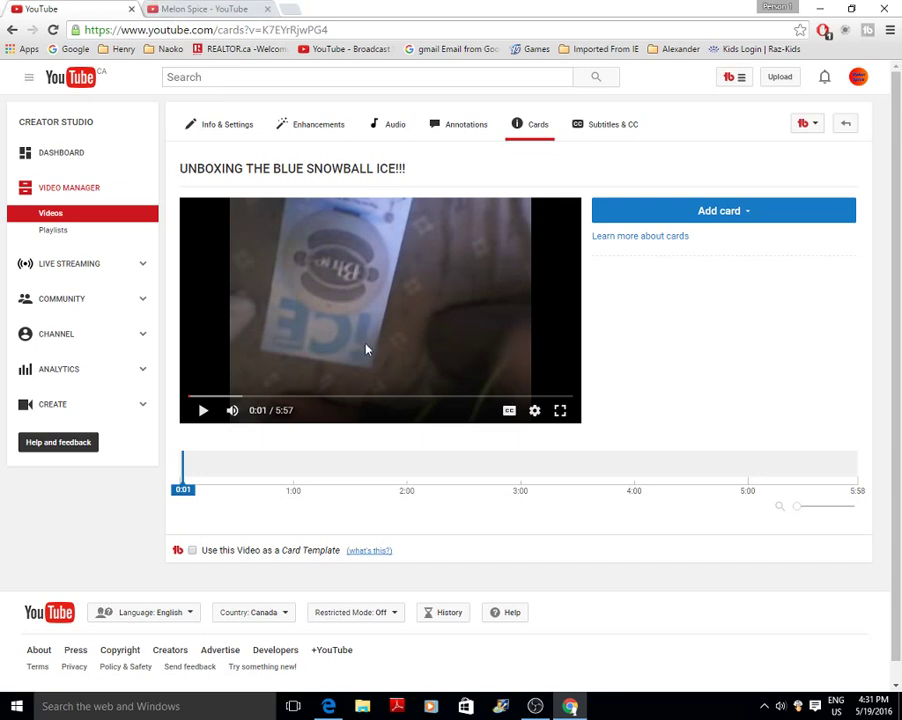
{"action": "left_click", "coordinate": [10, 30]}
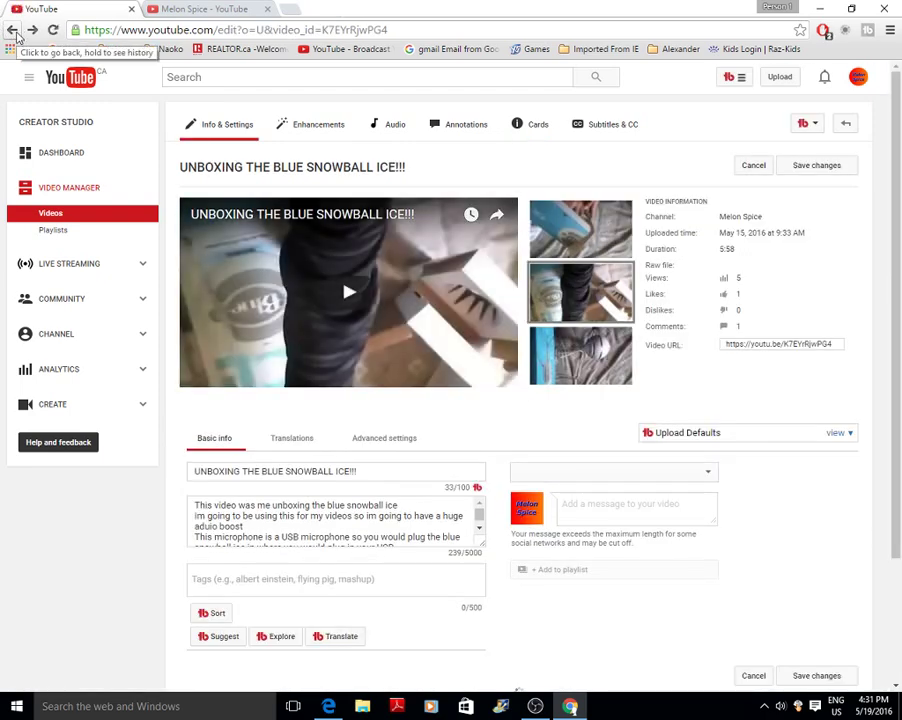
{"action": "left_click", "coordinate": [13, 31]}
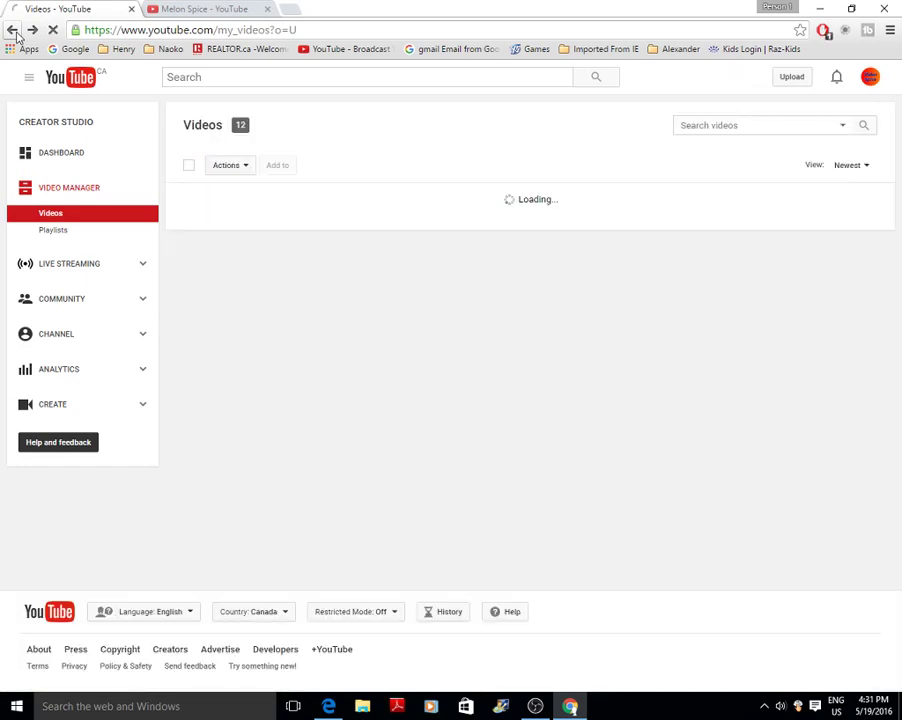
{"action": "left_click", "coordinate": [13, 31]}
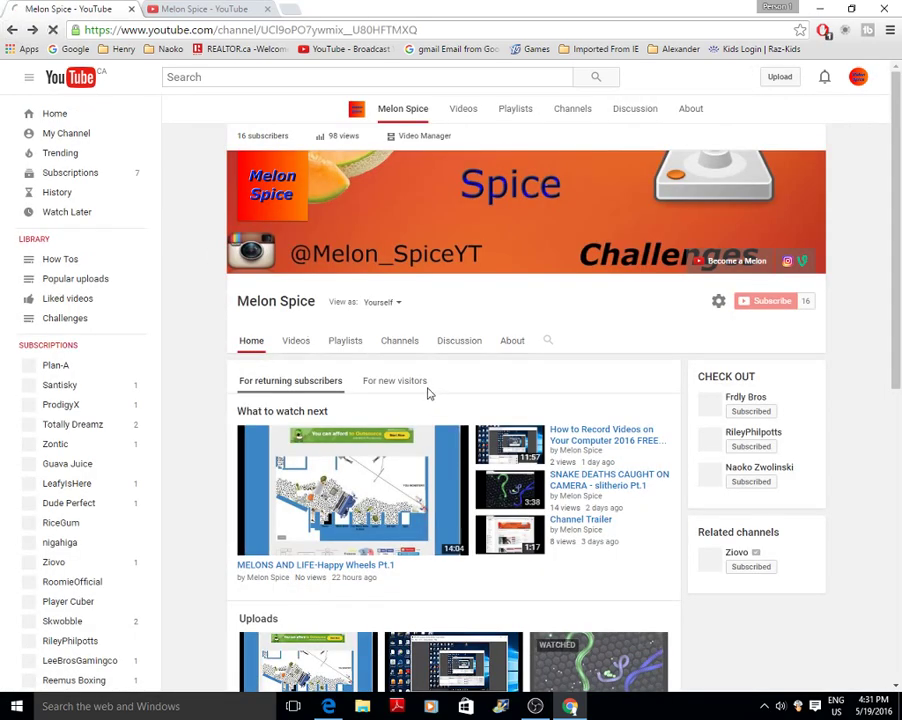
Try adding a Single playlist section to the channel page, check the playlist and layout choices, and cancel the section
{"action": "mouse_move", "coordinate": [729, 539]}
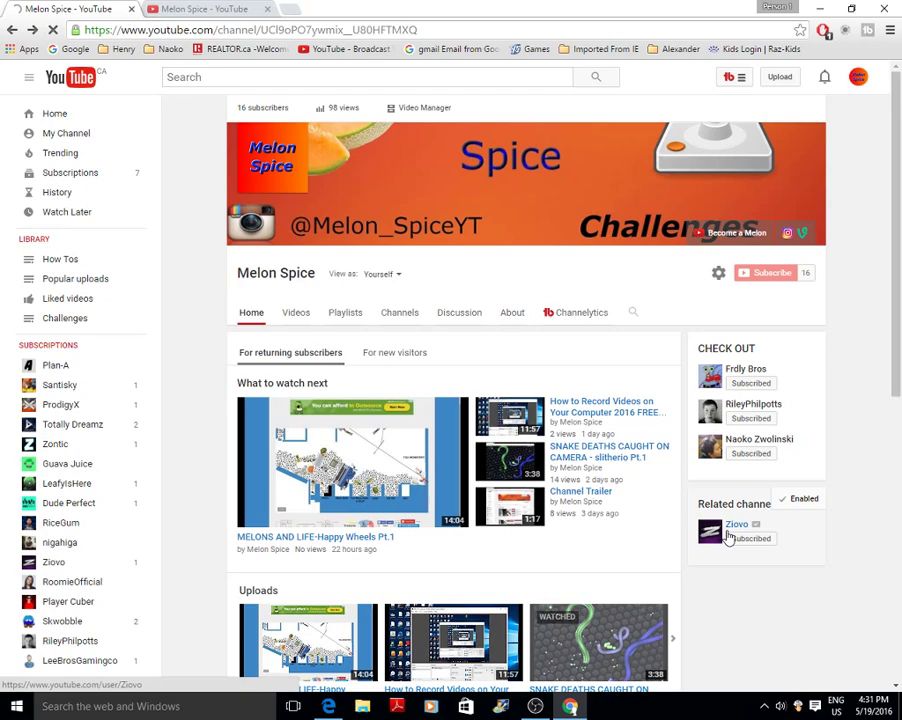
{"action": "scroll", "coordinate": [729, 539], "scroll_direction": "down", "scroll_amount": 5}
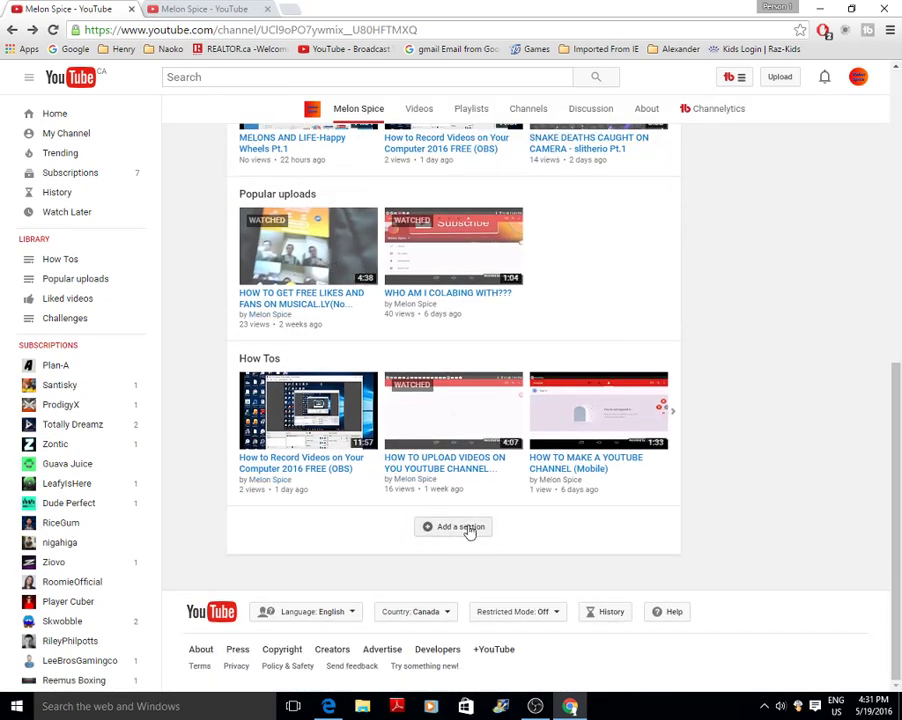
{"action": "left_click", "coordinate": [466, 528]}
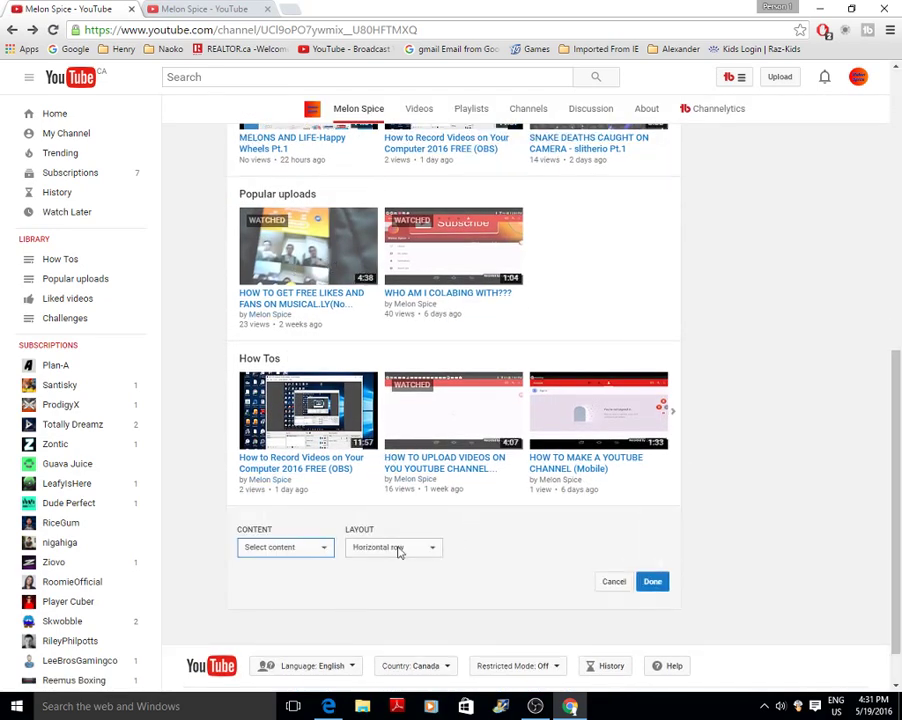
{"action": "left_click", "coordinate": [313, 547]}
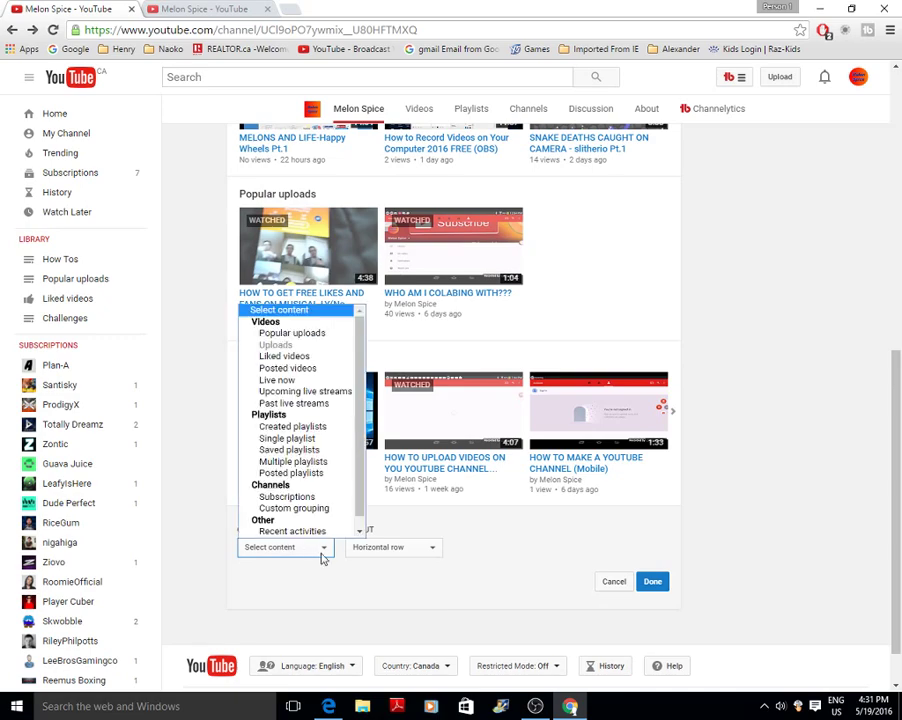
{"action": "left_click", "coordinate": [287, 438]}
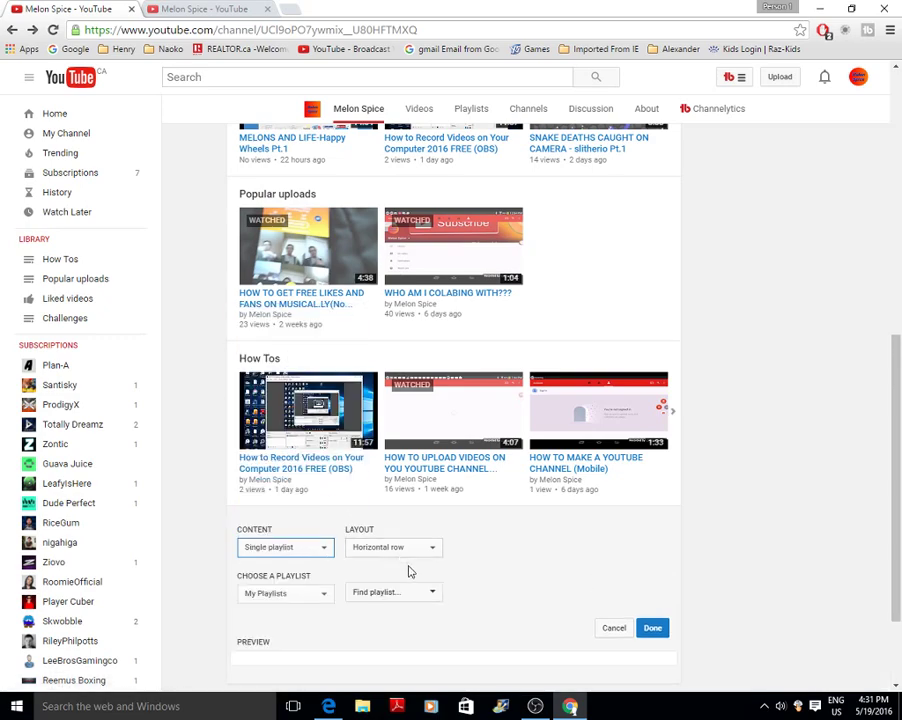
{"action": "scroll", "coordinate": [350, 590], "scroll_direction": "down", "scroll_amount": 3}
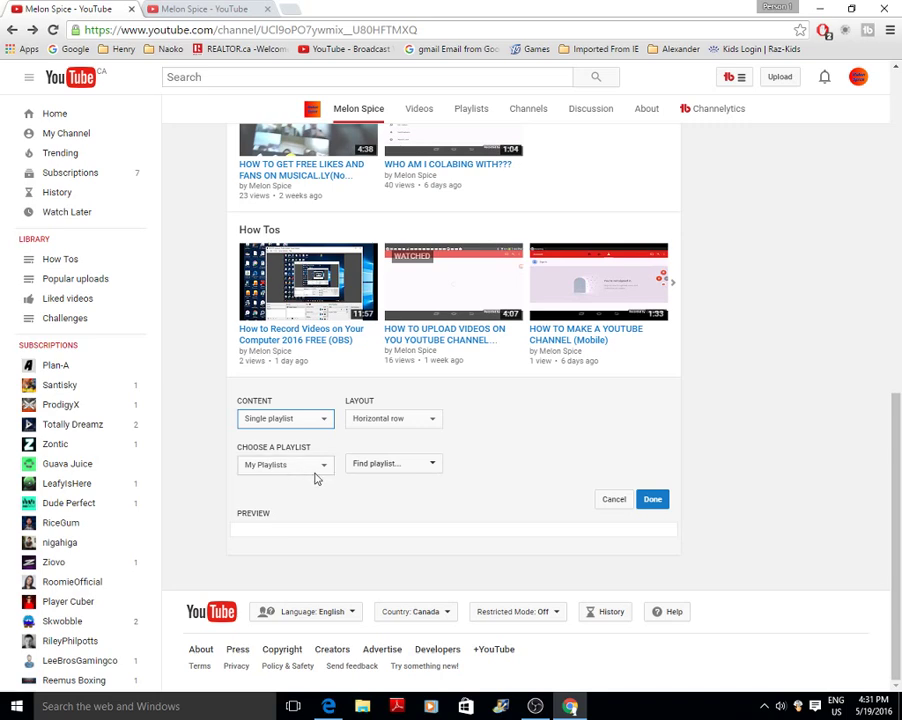
{"action": "left_click", "coordinate": [420, 464]}
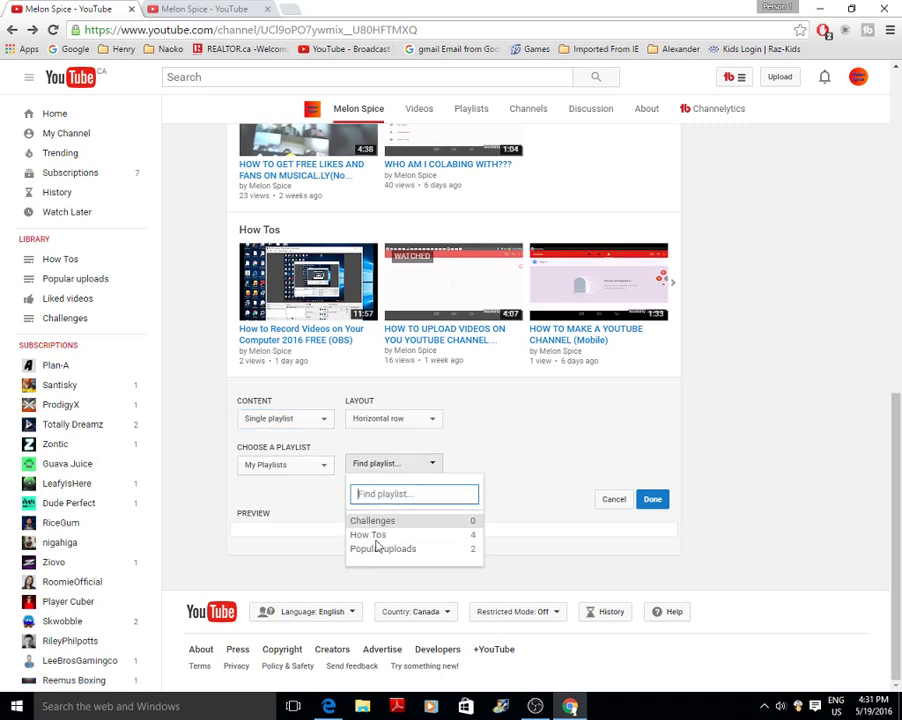
{"action": "left_click", "coordinate": [419, 418]}
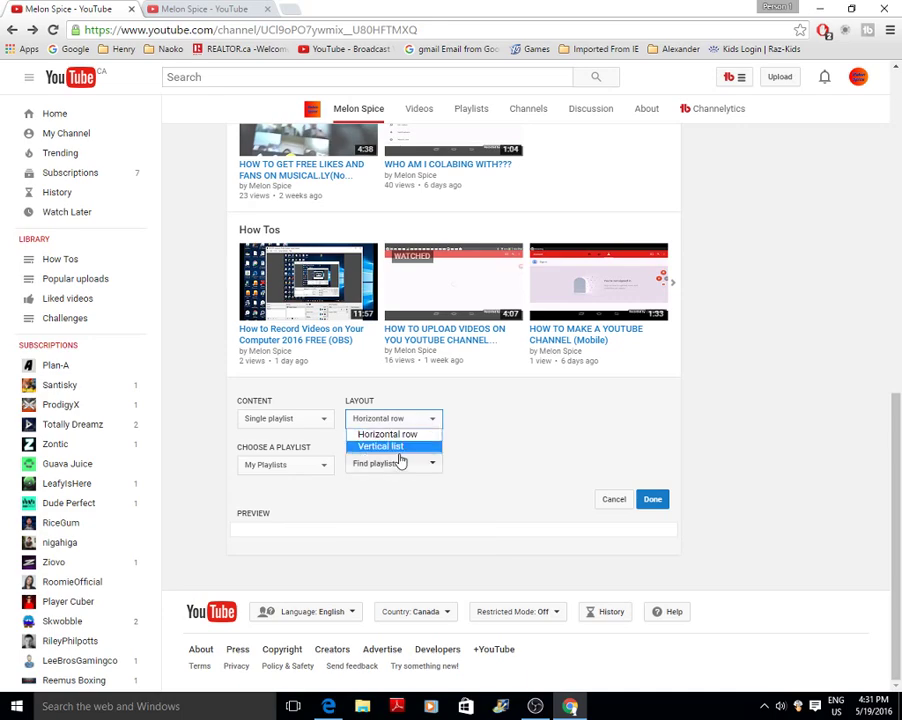
{"action": "left_click", "coordinate": [568, 448]}
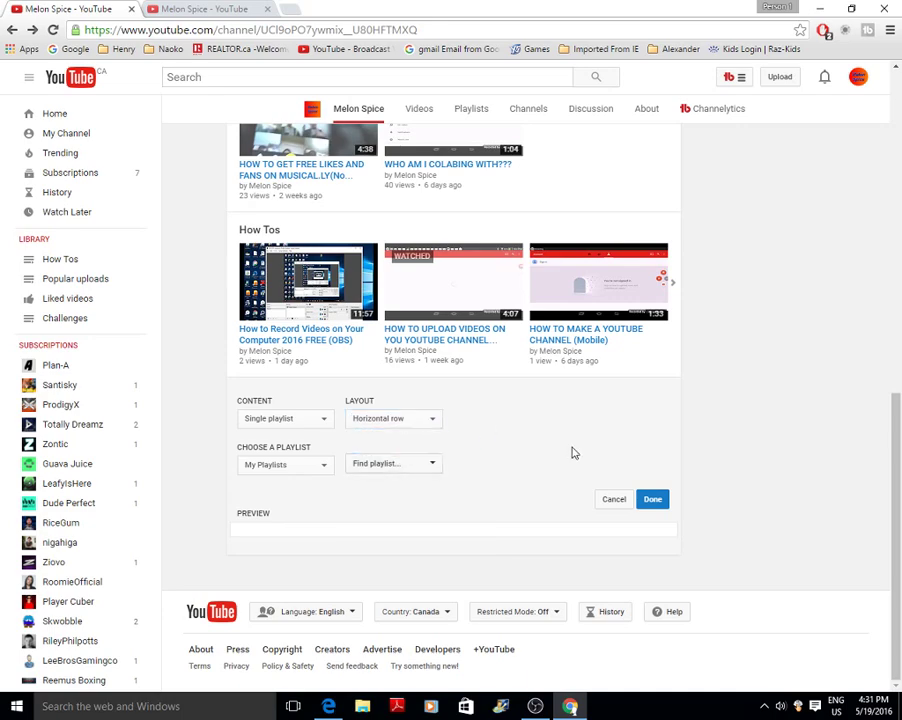
{"action": "left_click", "coordinate": [606, 499]}
{"action": "scroll", "coordinate": [354, 418], "scroll_direction": "up", "scroll_amount": 8}
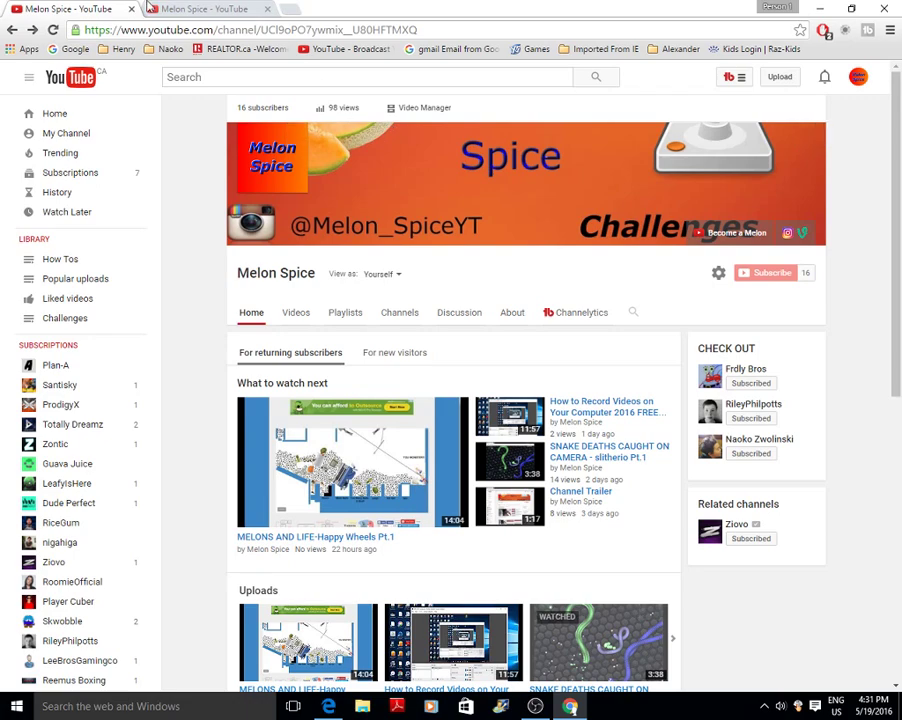
Check the second Melon Spice tab, return to the first one, and bring up the OBS recording window
{"action": "left_click", "coordinate": [255, 10]}
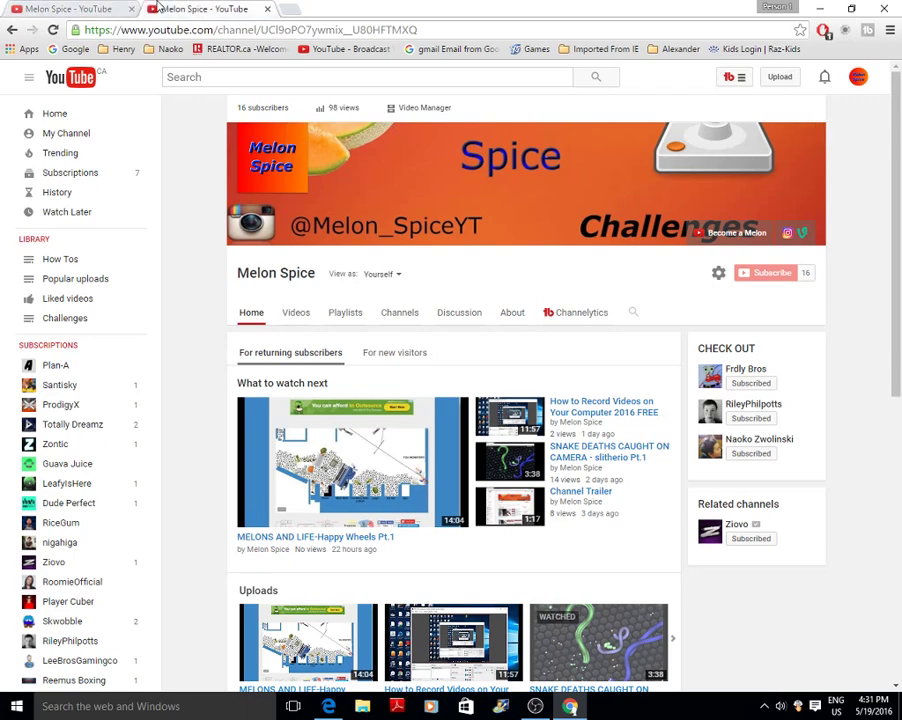
{"action": "left_click", "coordinate": [100, 8]}
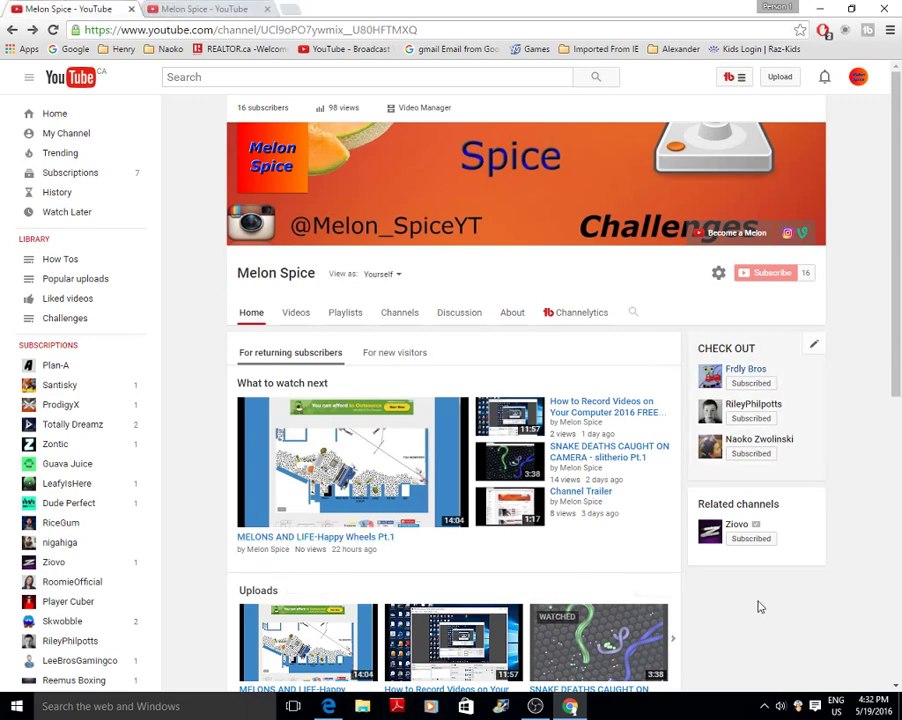
{"action": "left_click", "coordinate": [535, 706]}
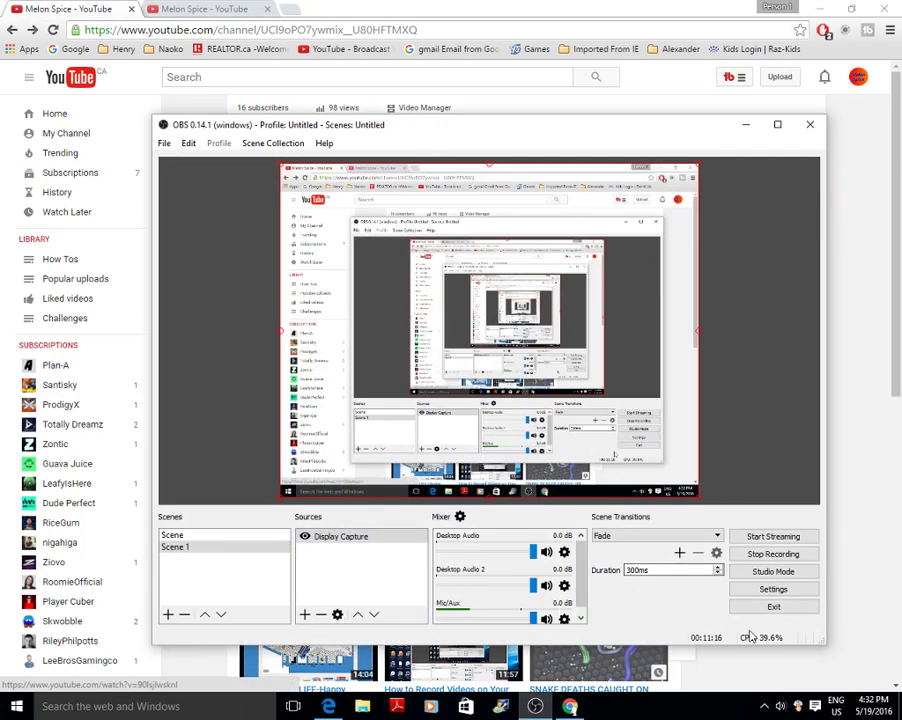